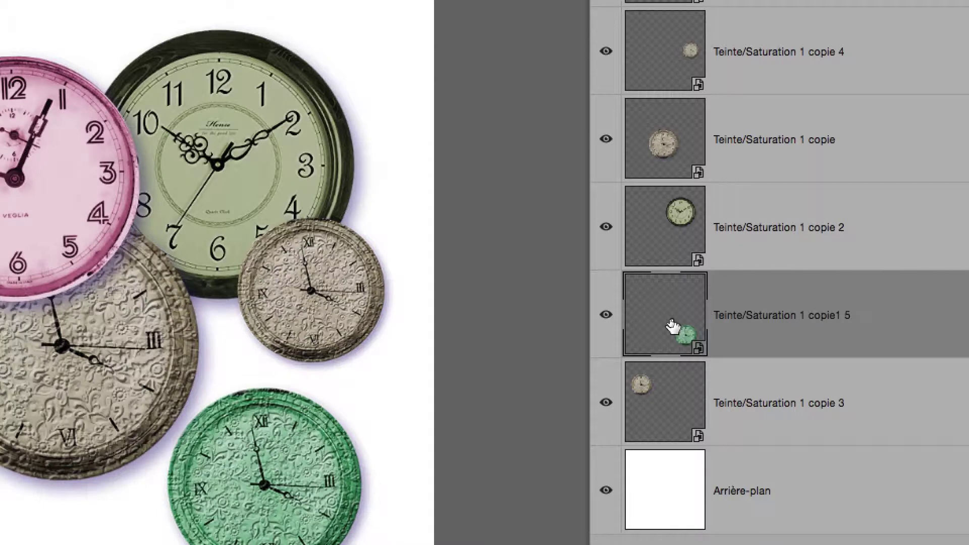
Open the green clock's smart object contents and set its drop shadow angle to -61°
double_click(672, 326)
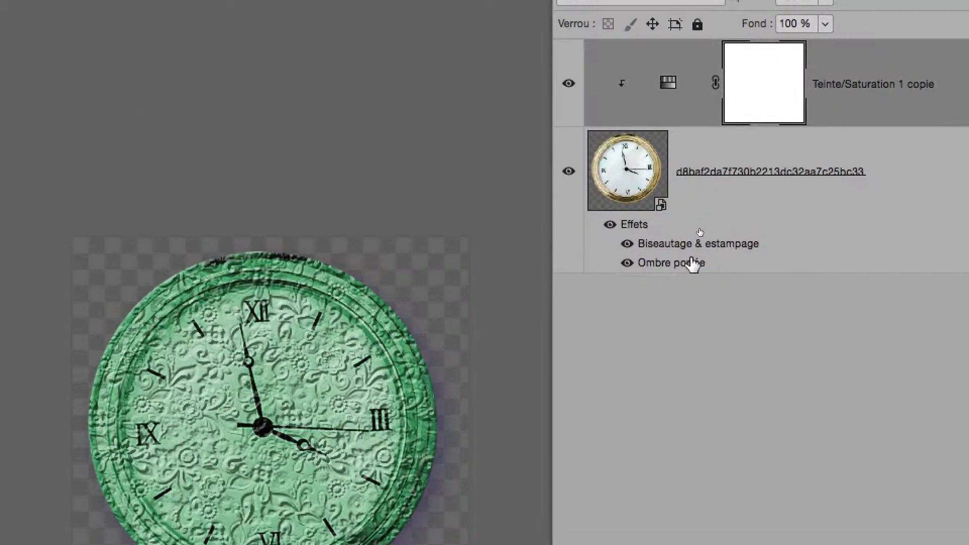
double_click(693, 264)
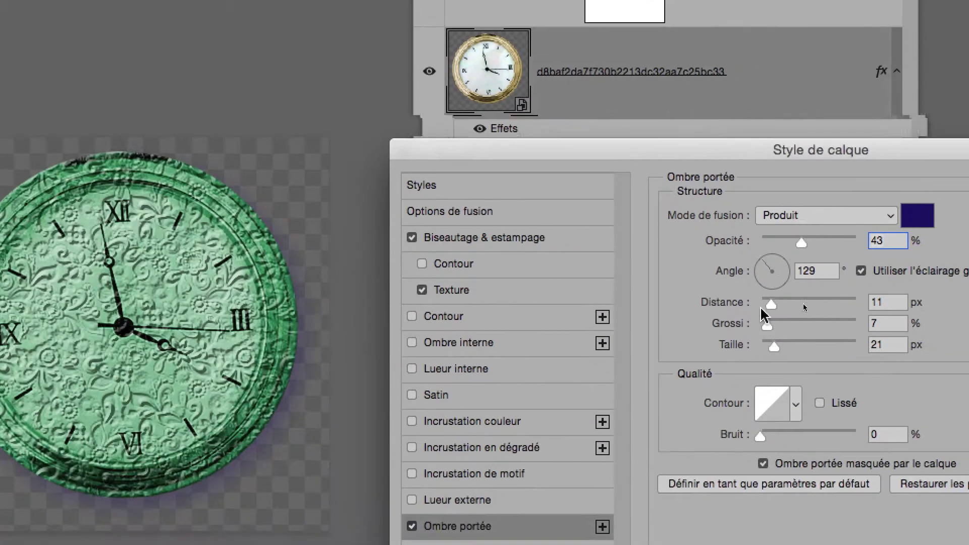
click(777, 285)
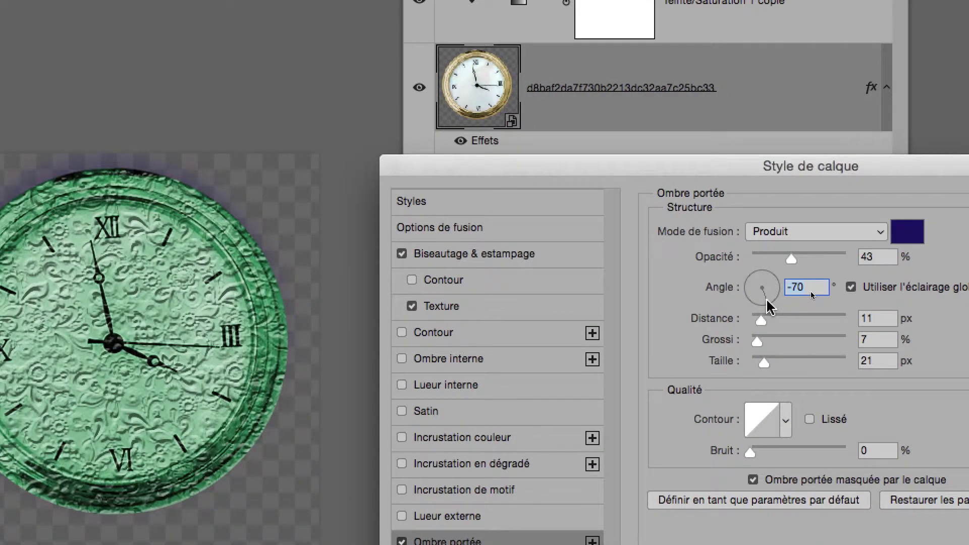
drag(768, 305, 739, 319)
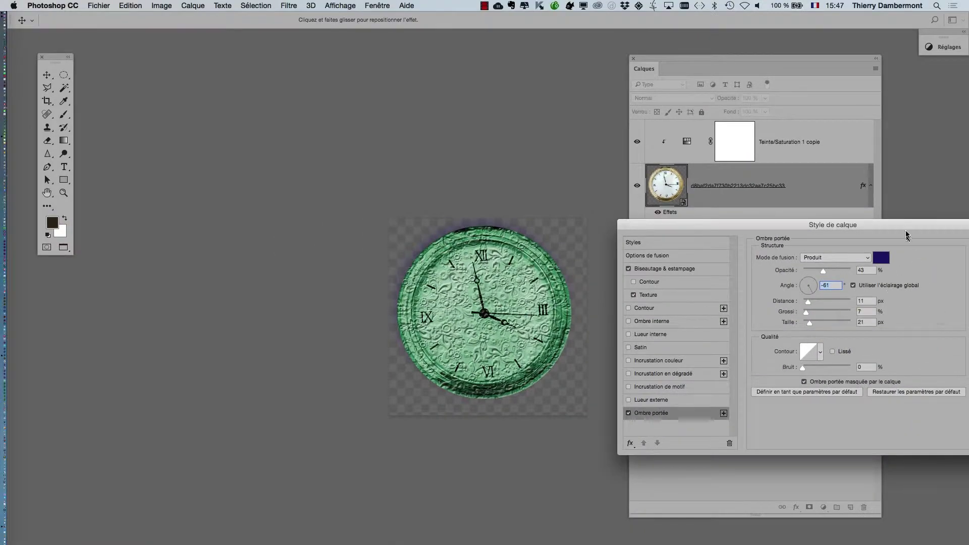
drag(903, 232, 666, 204)
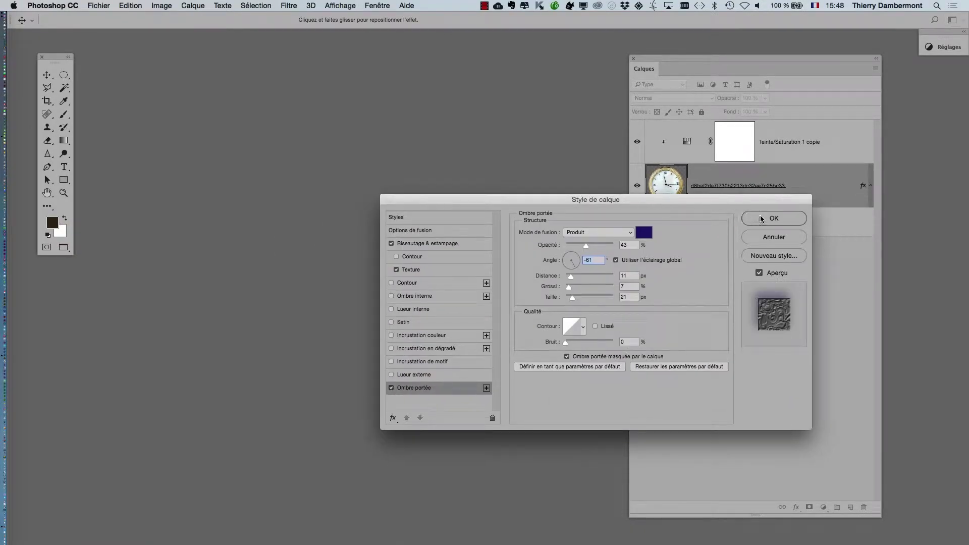
click(762, 218)
Save and close the green clock's contents, and inspect its updated shadow up close in the composition
click(91, 4)
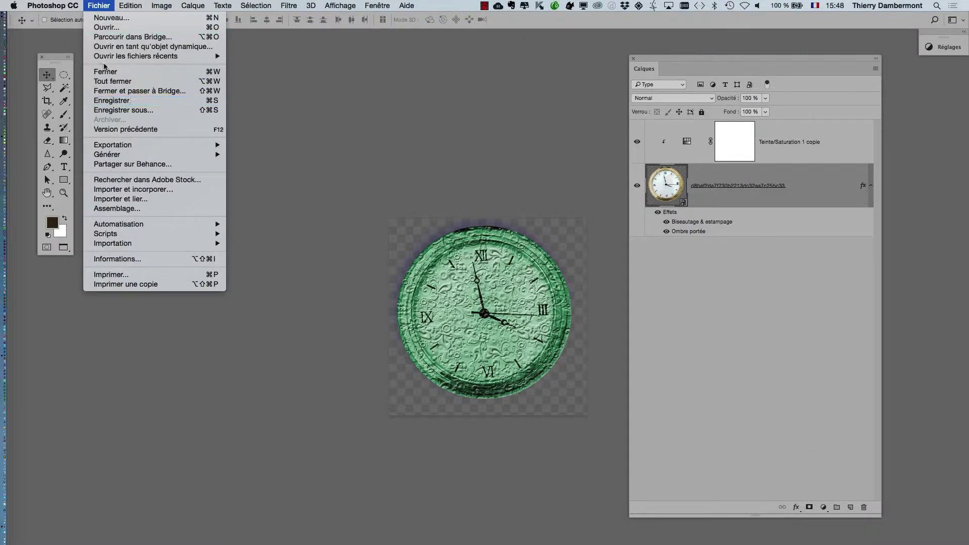
click(101, 5)
click(102, 6)
click(105, 71)
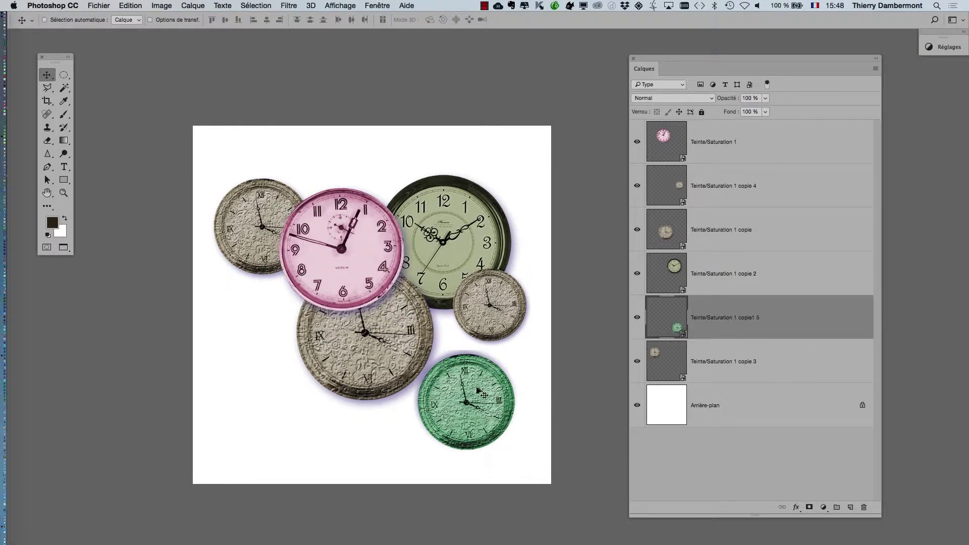
scroll(473, 386, up, 8)
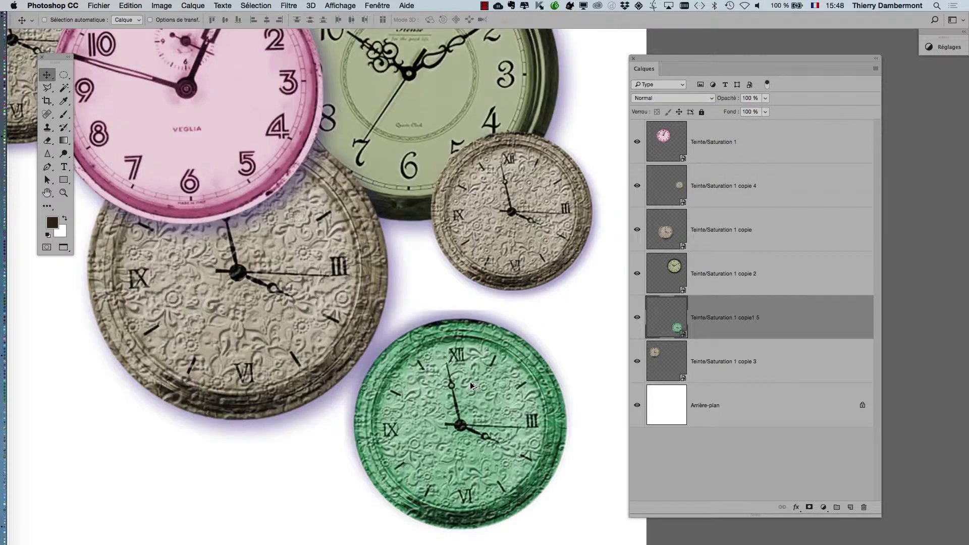
scroll(449, 302, up, 5)
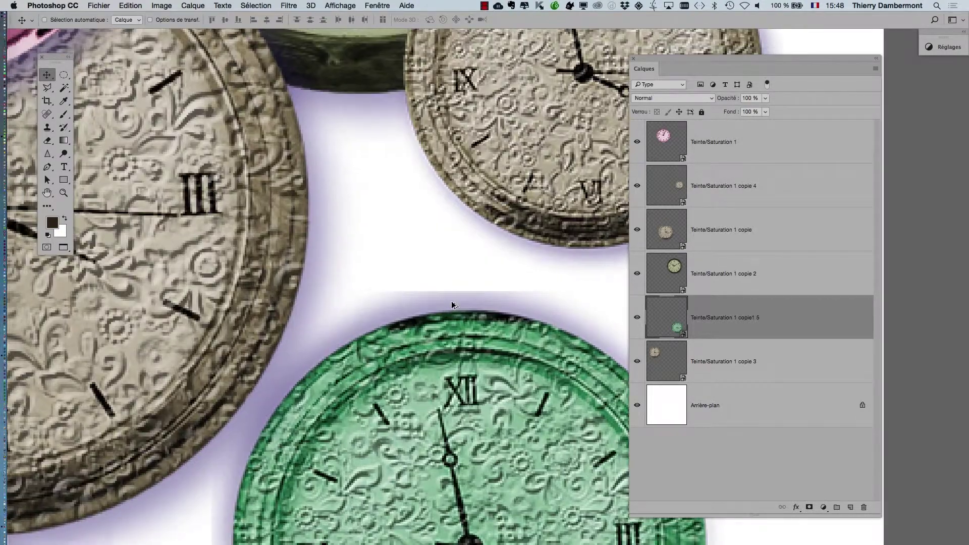
scroll(452, 305, down, 8)
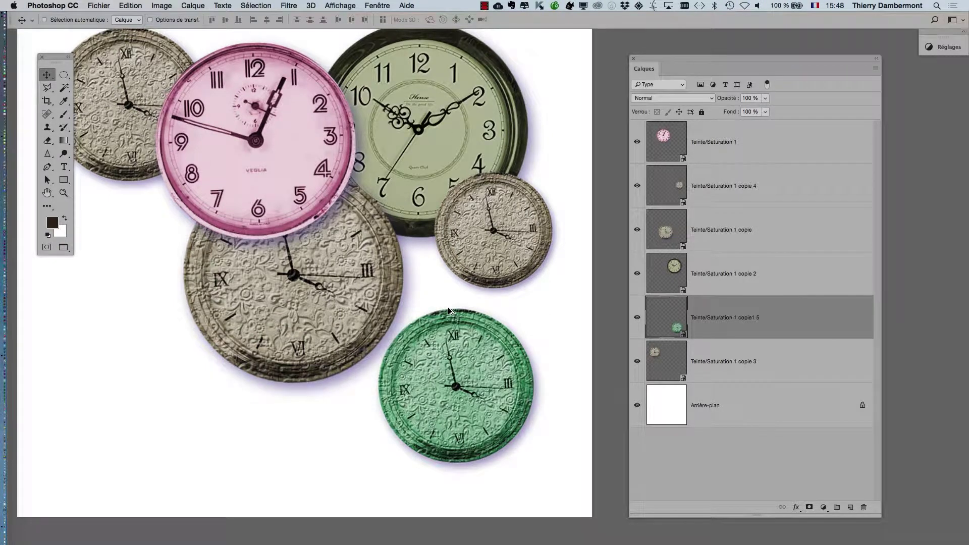
scroll(448, 309, down, 4)
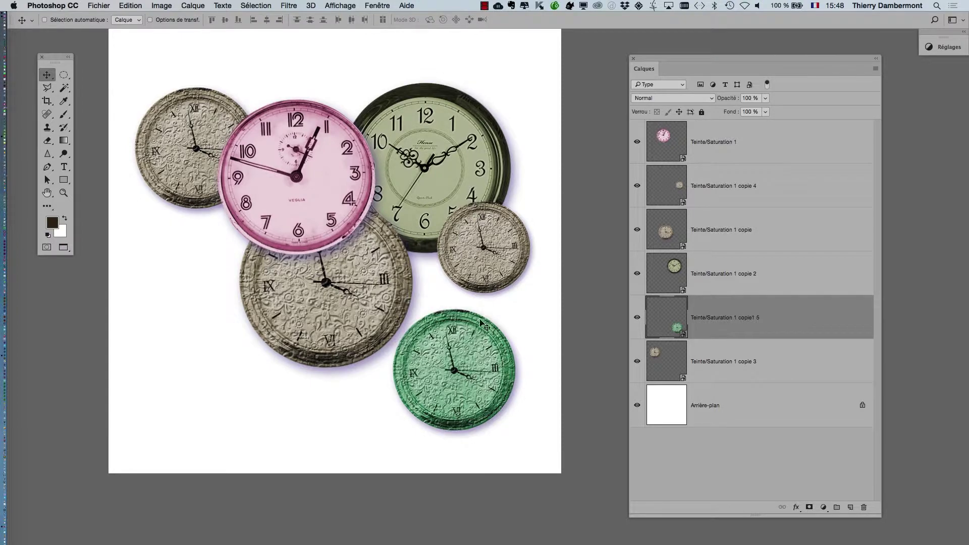
Hide the Biseautage & estampage effect inside the green clock's smart object, and save and close its contents
double_click(682, 325)
click(666, 223)
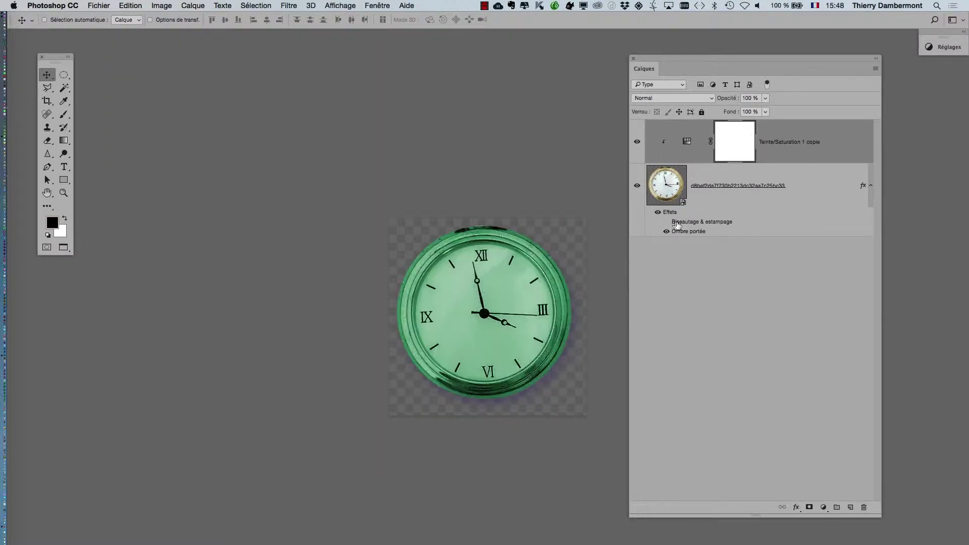
click(98, 5)
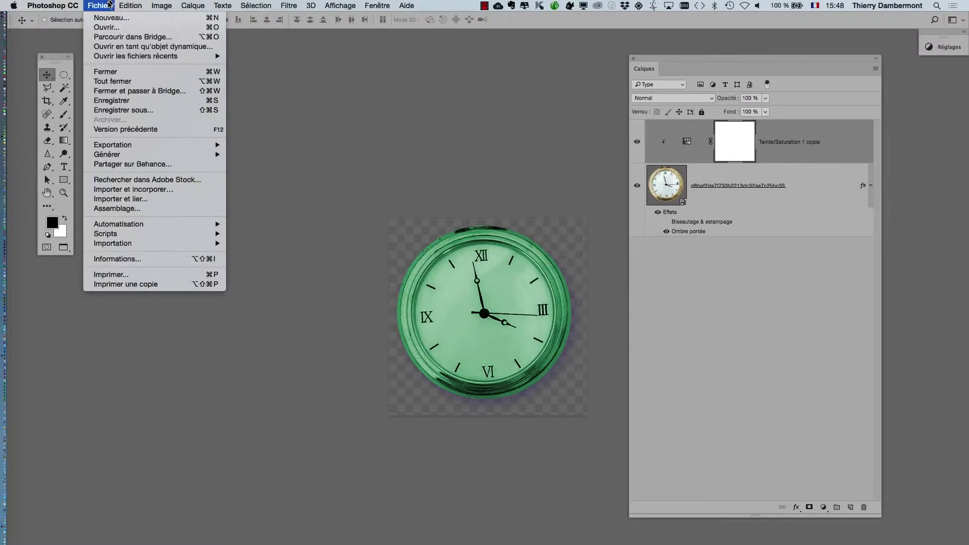
click(116, 96)
click(92, 5)
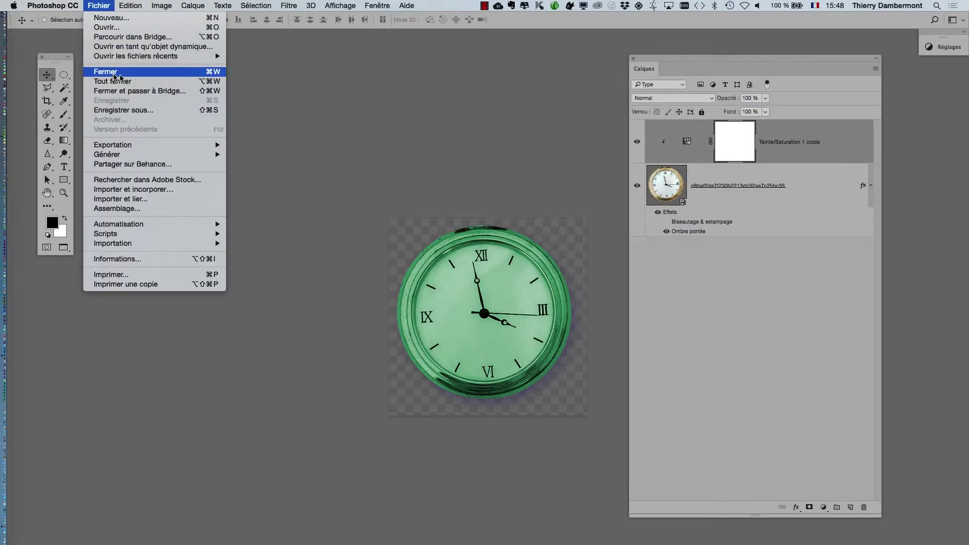
click(107, 72)
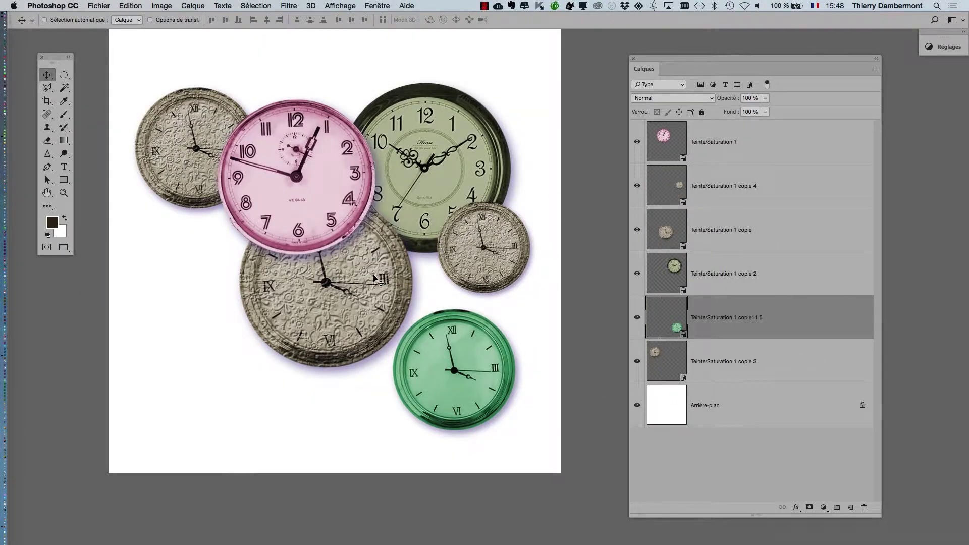
Select the entire canvas and make a merged copy of all visible layers
key(super+minus)
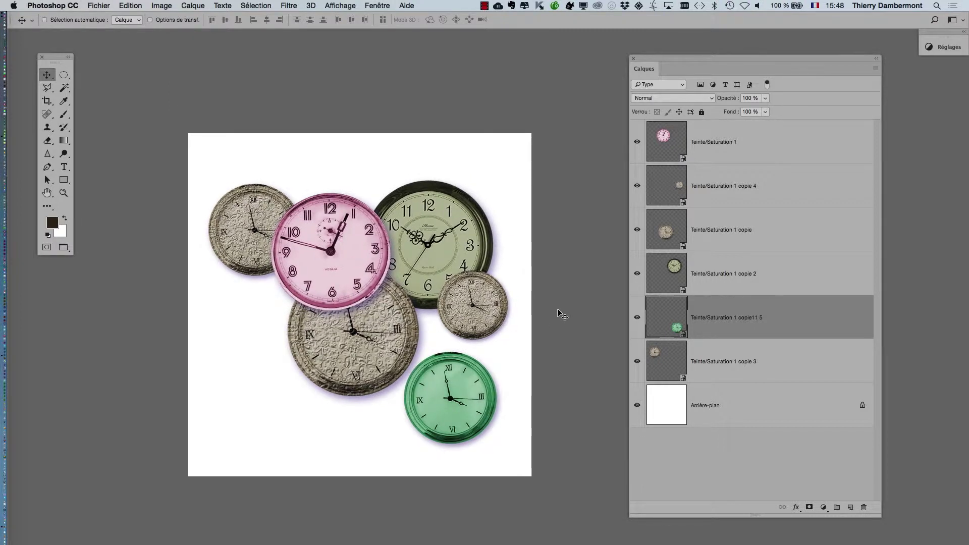
click(131, 6)
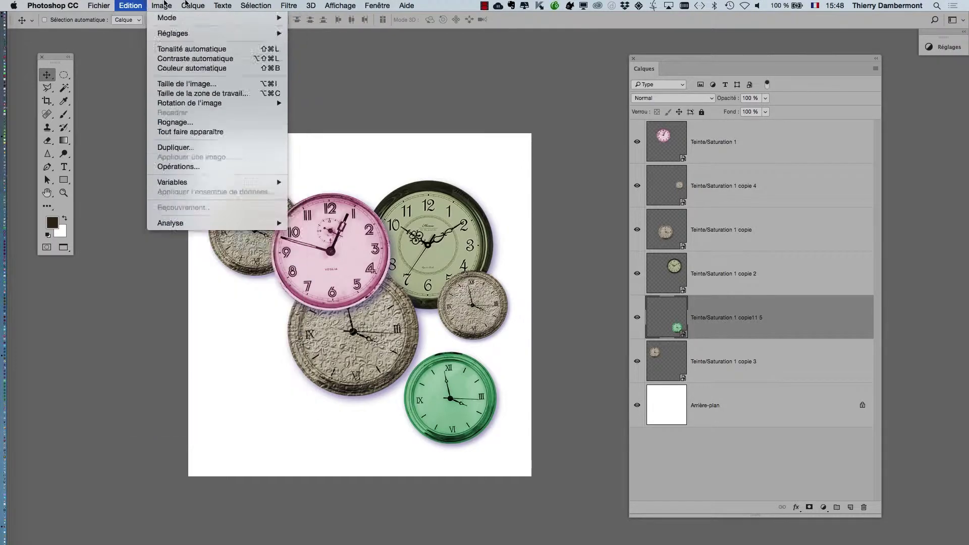
mouse_move(252, 5)
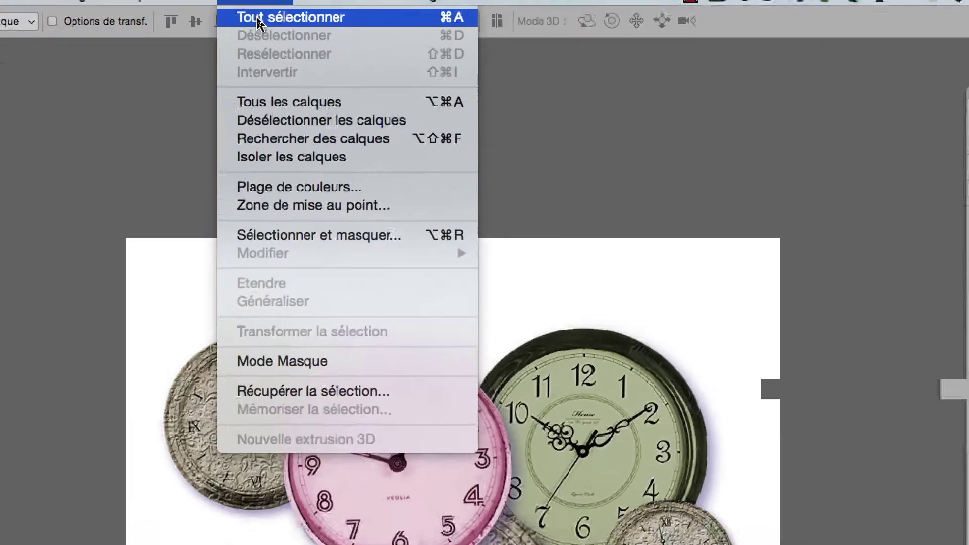
click(257, 18)
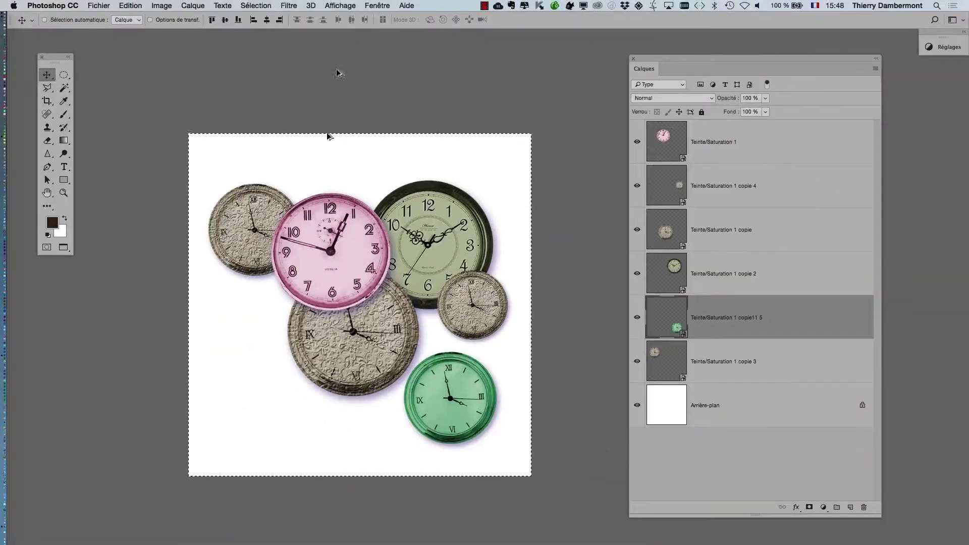
scroll(249, 281, down, 3)
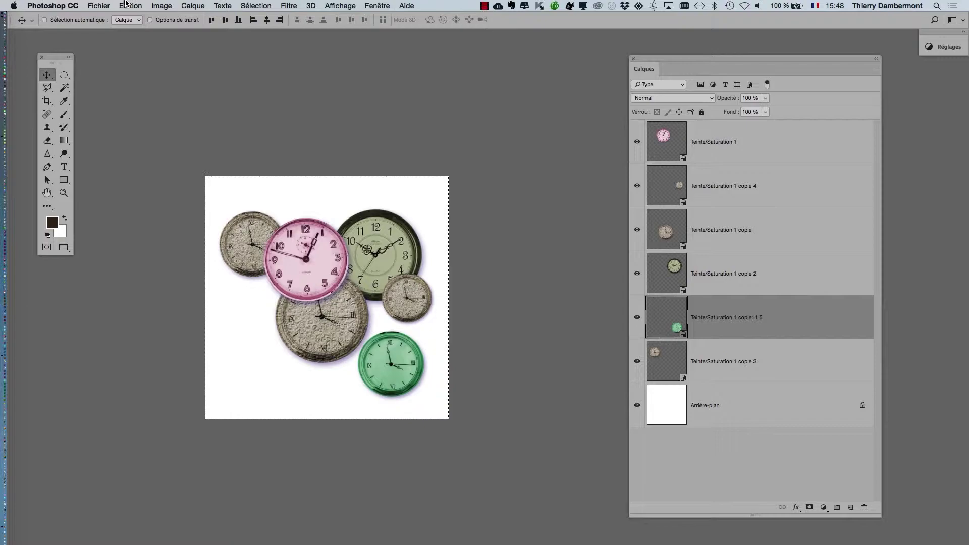
click(131, 5)
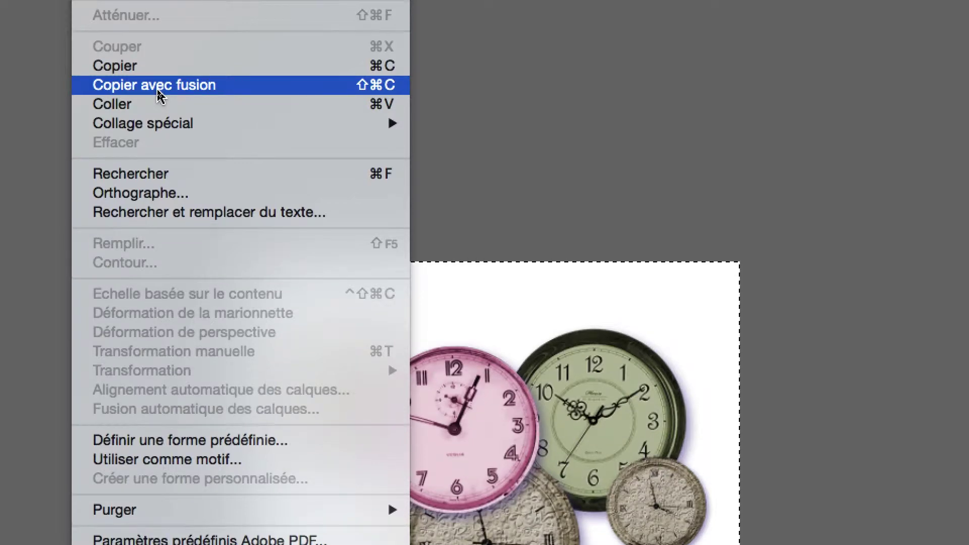
click(157, 89)
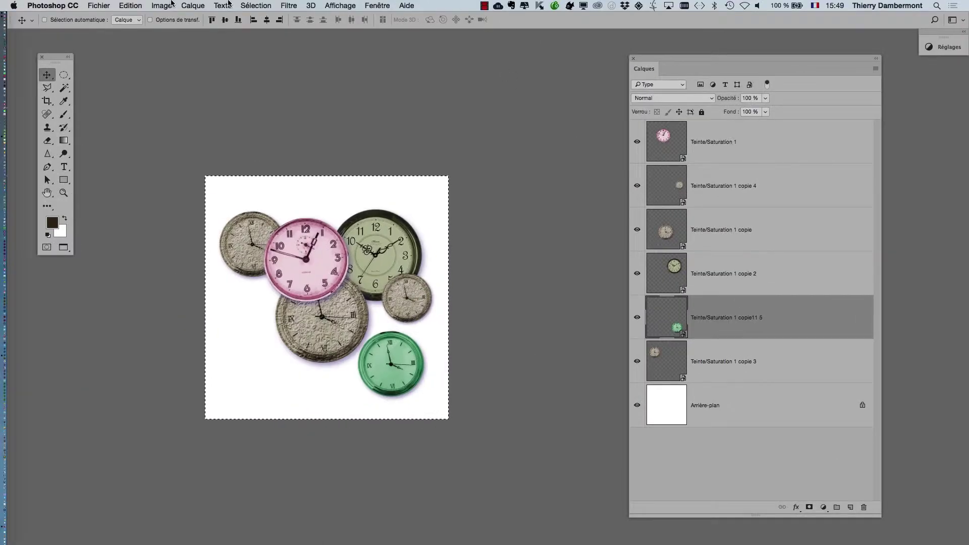
click(132, 6)
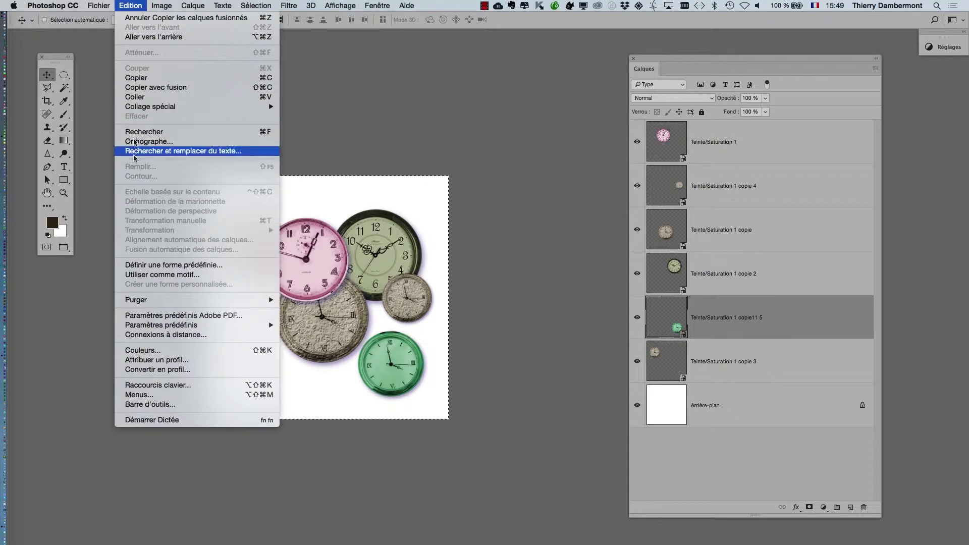
click(154, 88)
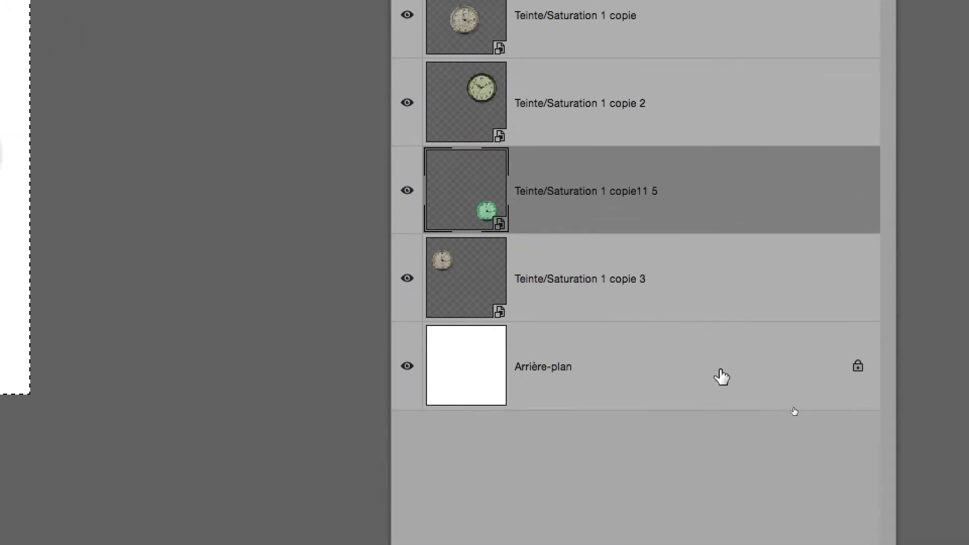
Paste the merged copy into a new layer directly above the background and hide all the other layers
click(720, 384)
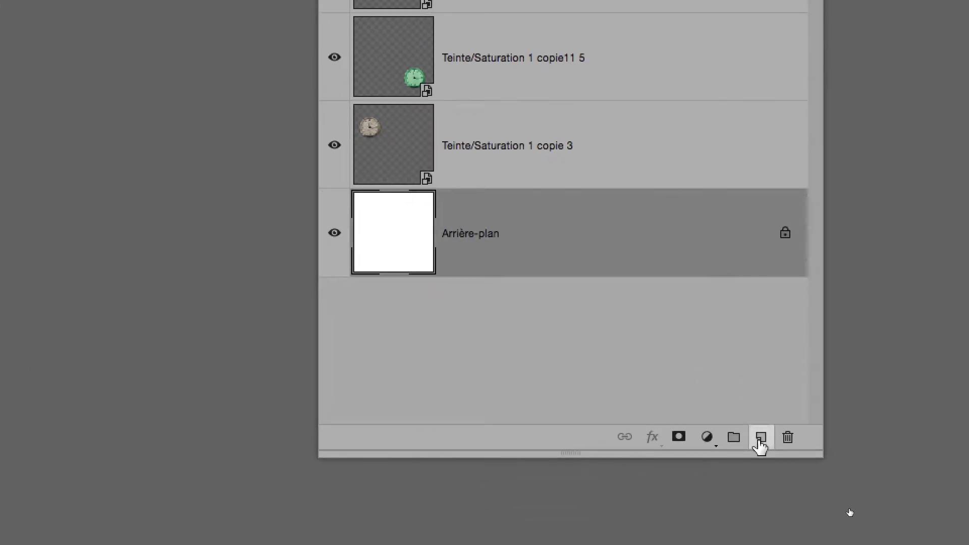
click(759, 441)
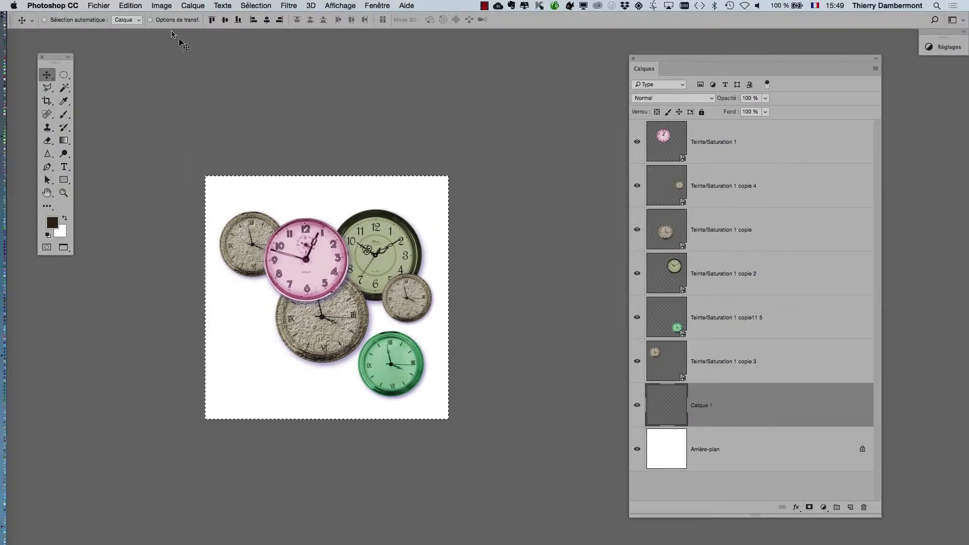
click(130, 6)
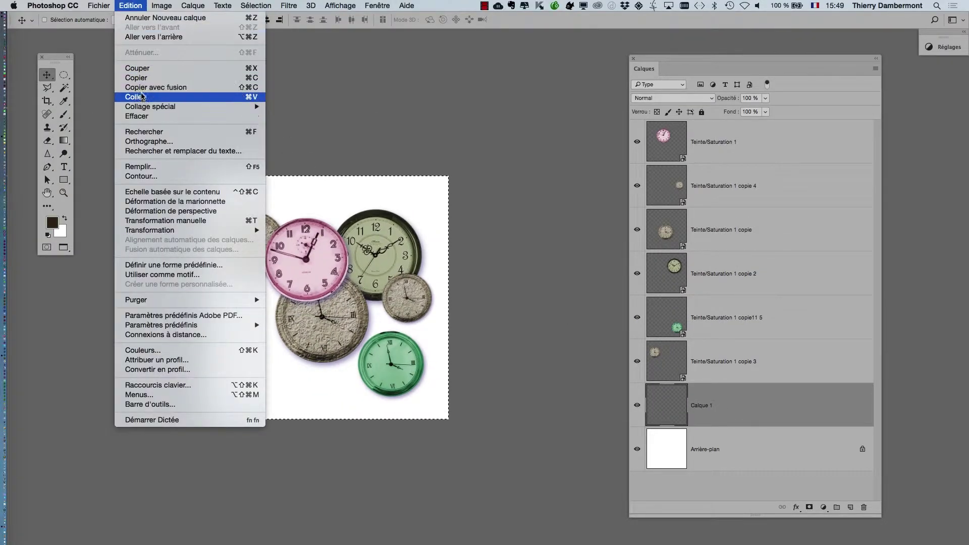
click(143, 98)
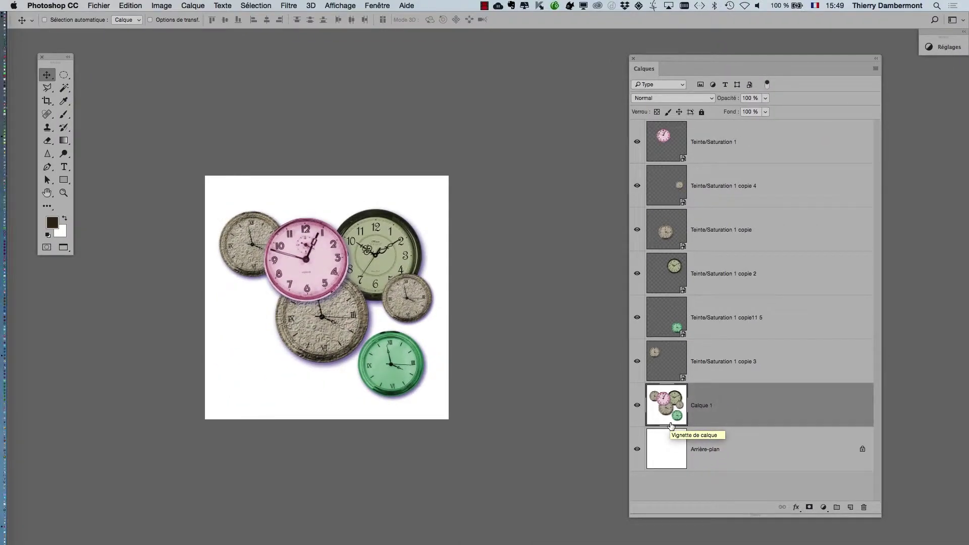
key(super)
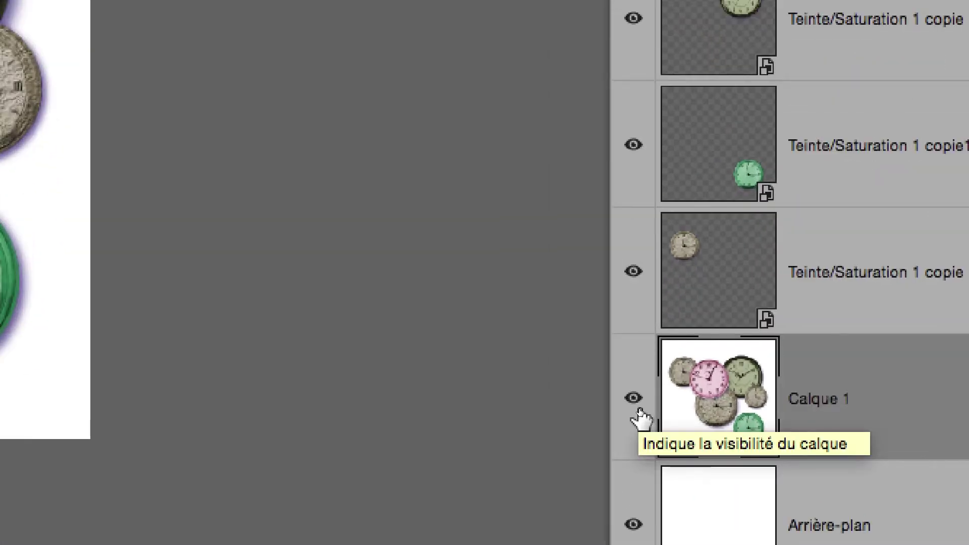
alt+click(635, 403)
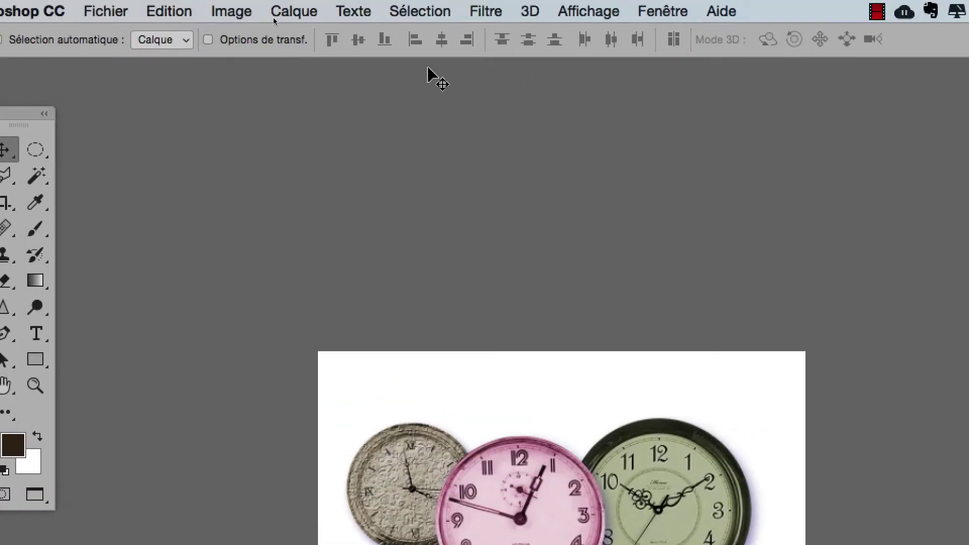
Apply the Translation filter to the merged clock layer with offsets of +301 pixels horizontally and -266 pixels vertically
click(446, 10)
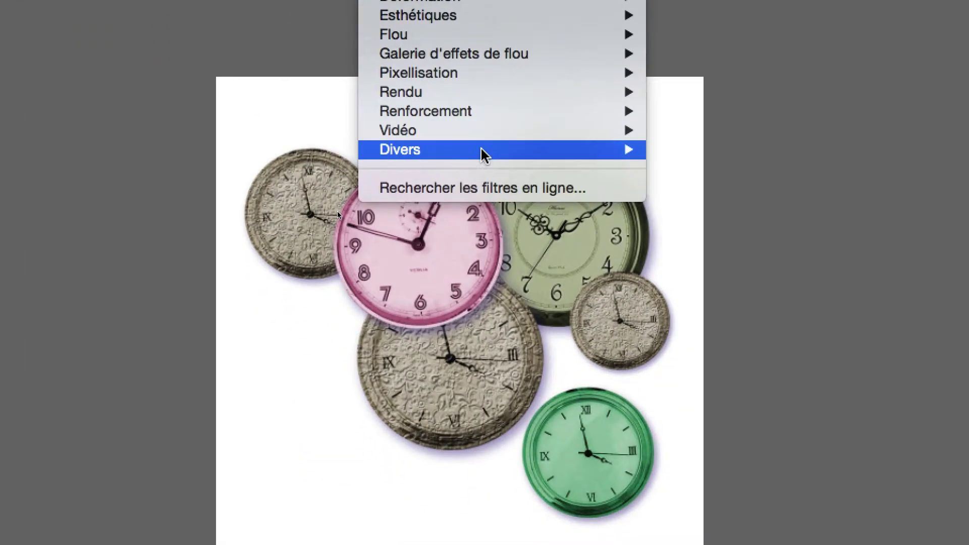
mouse_move(551, 426)
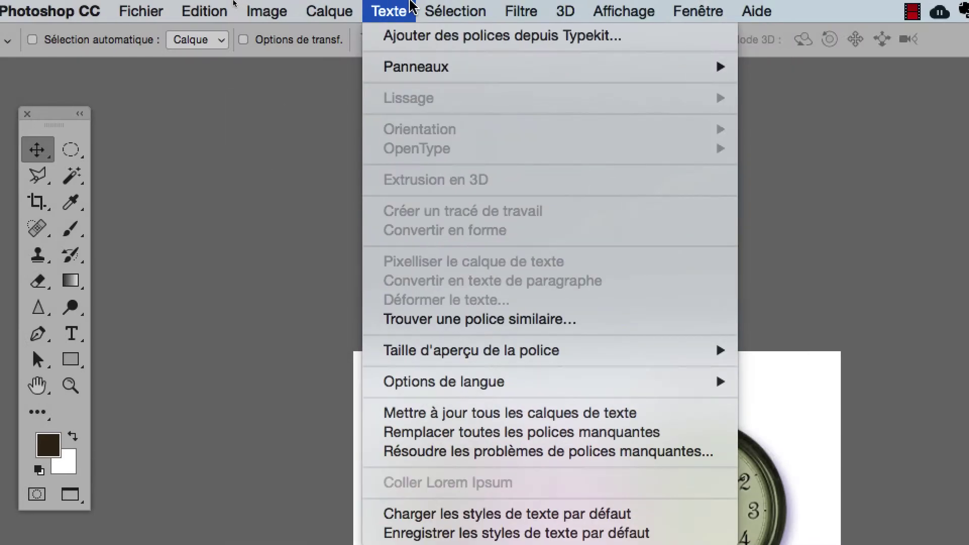
mouse_move(425, 9)
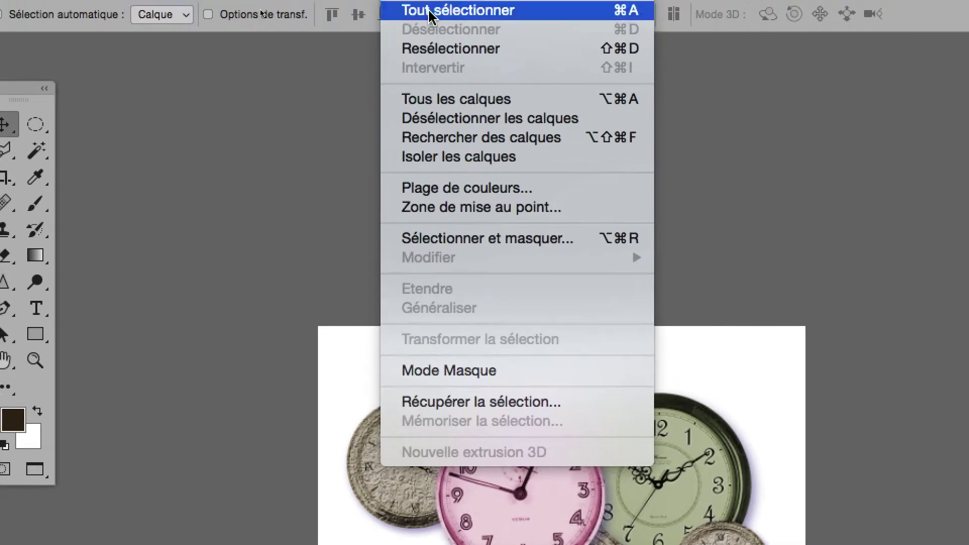
mouse_move(492, 1)
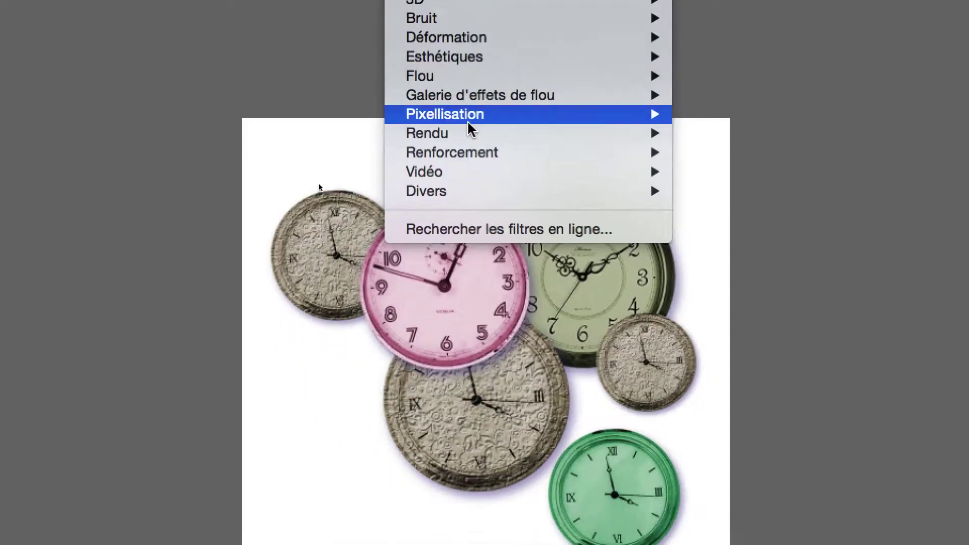
mouse_move(477, 190)
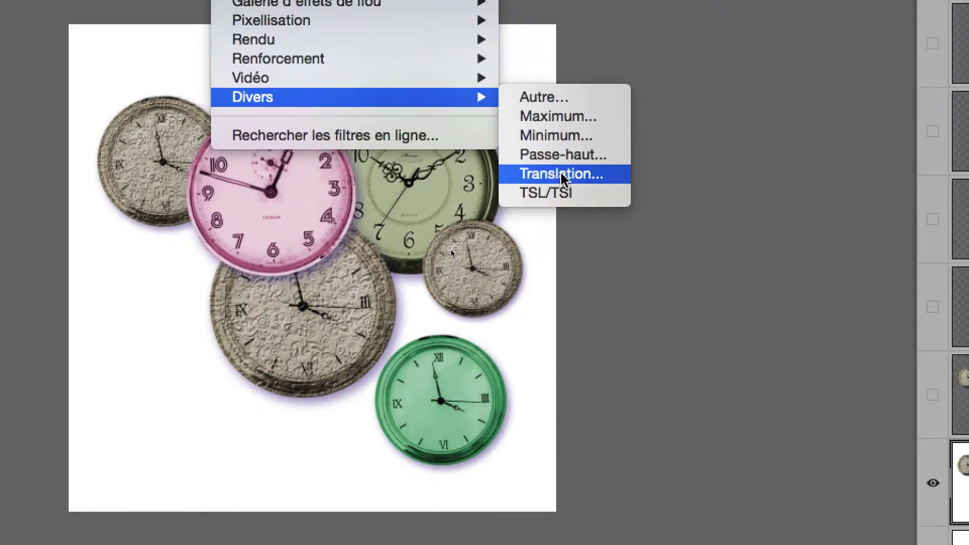
click(562, 174)
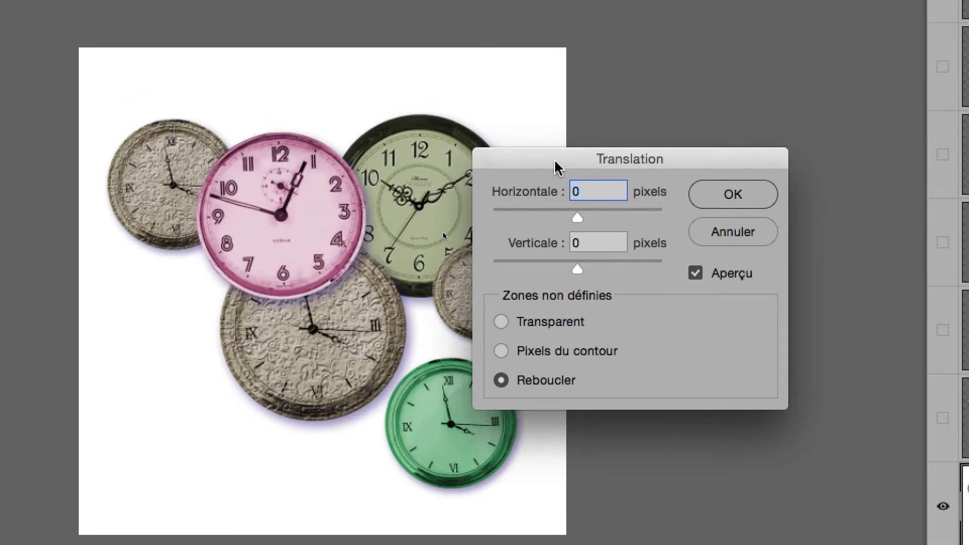
drag(555, 165, 580, 91)
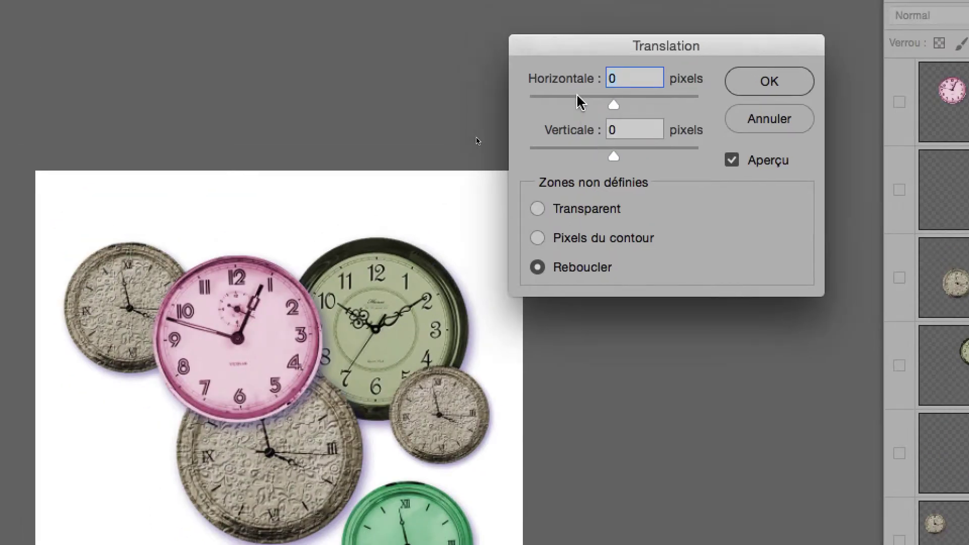
mouse_move(594, 104)
mouse_down()
mouse_move(571, 100)
mouse_move(596, 102)
mouse_up()
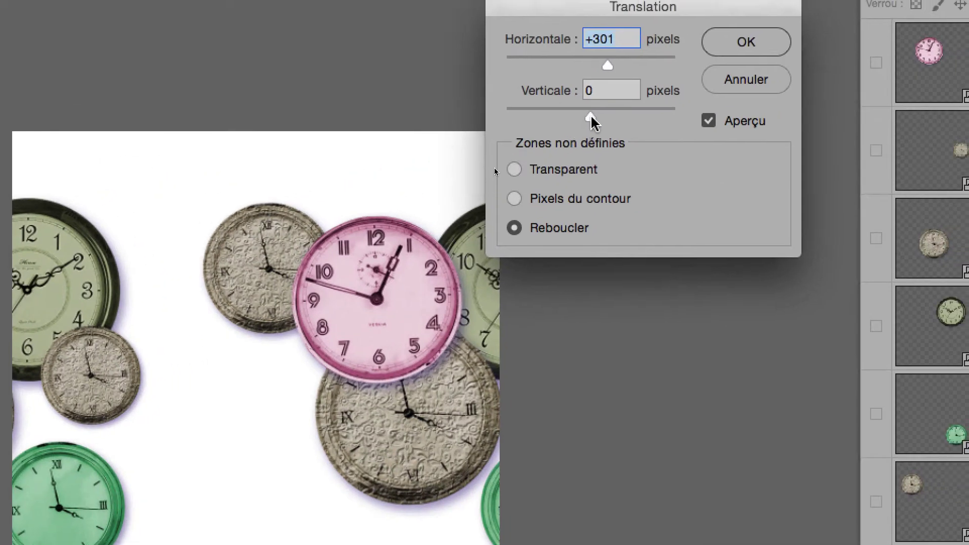
drag(734, 66, 725, 65)
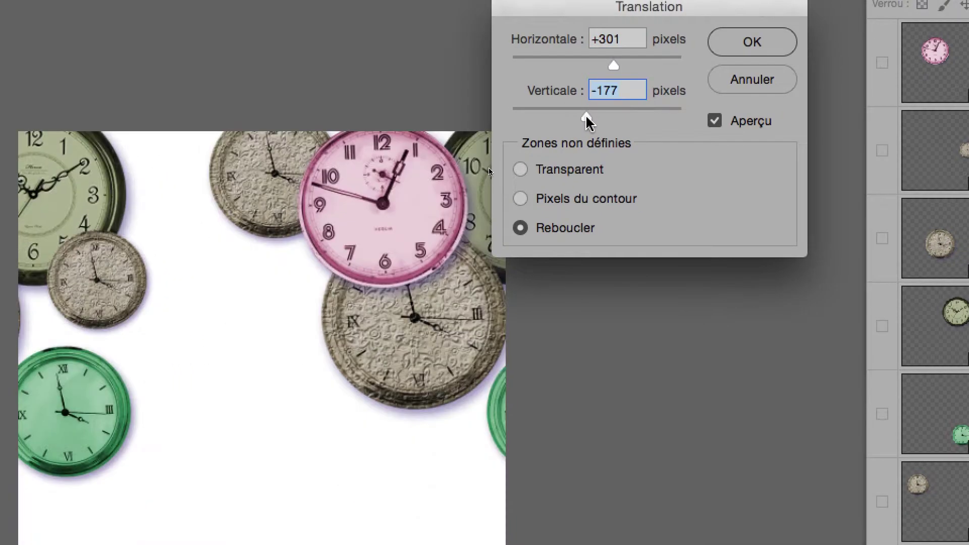
mouse_move(587, 121)
mouse_down()
mouse_move(577, 122)
mouse_move(585, 121)
mouse_up()
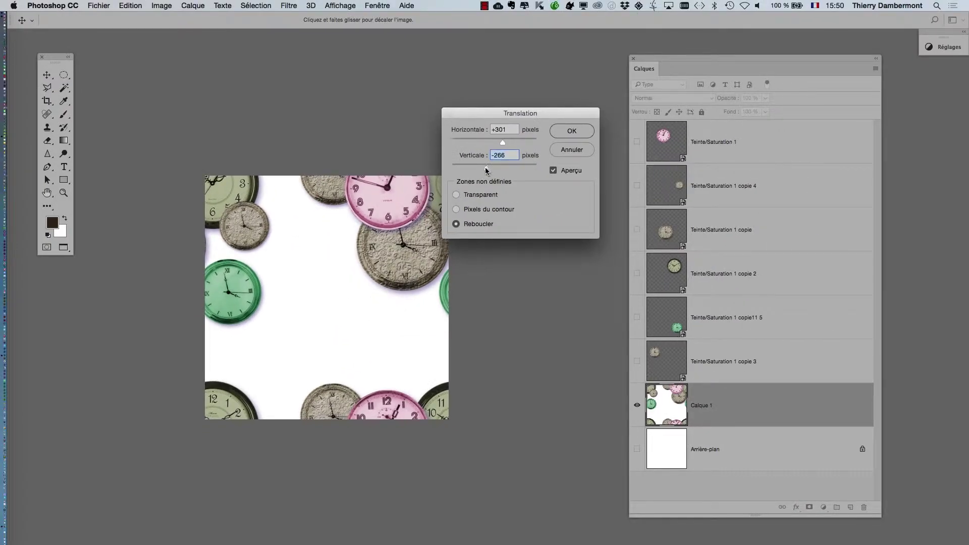
click(571, 132)
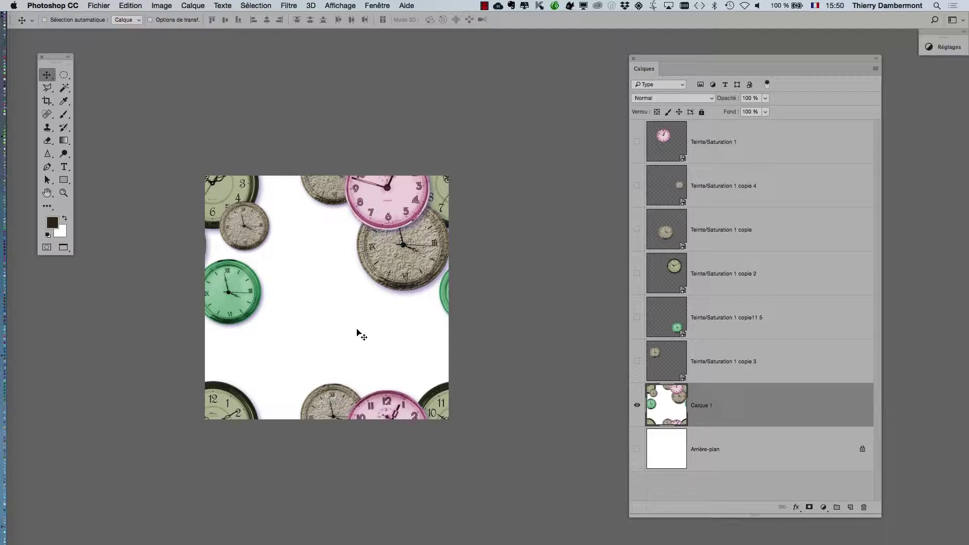
Show all six clock smart-object layers and fully lock the merged layer Calque 1
scroll(341, 316, up, 2)
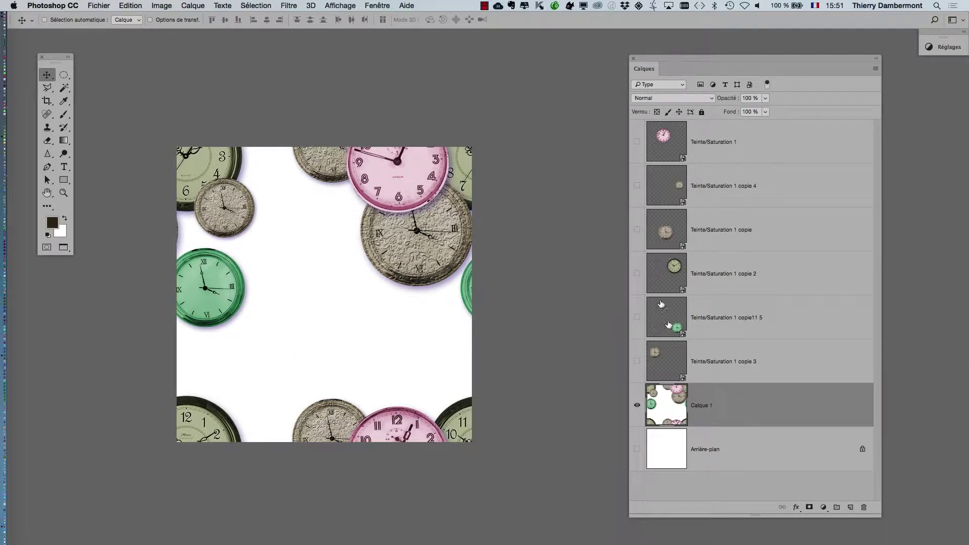
scroll(302, 282, up, 2)
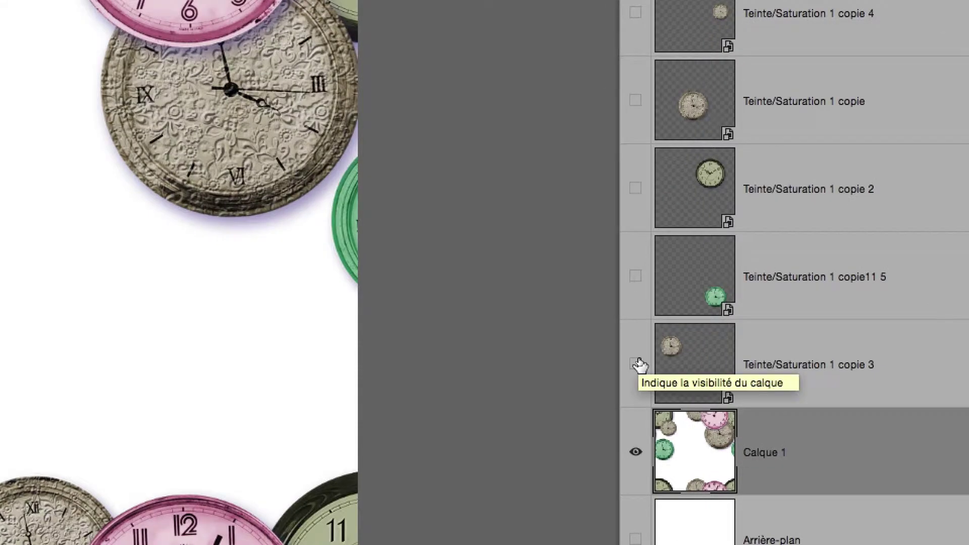
drag(639, 365, 639, 113)
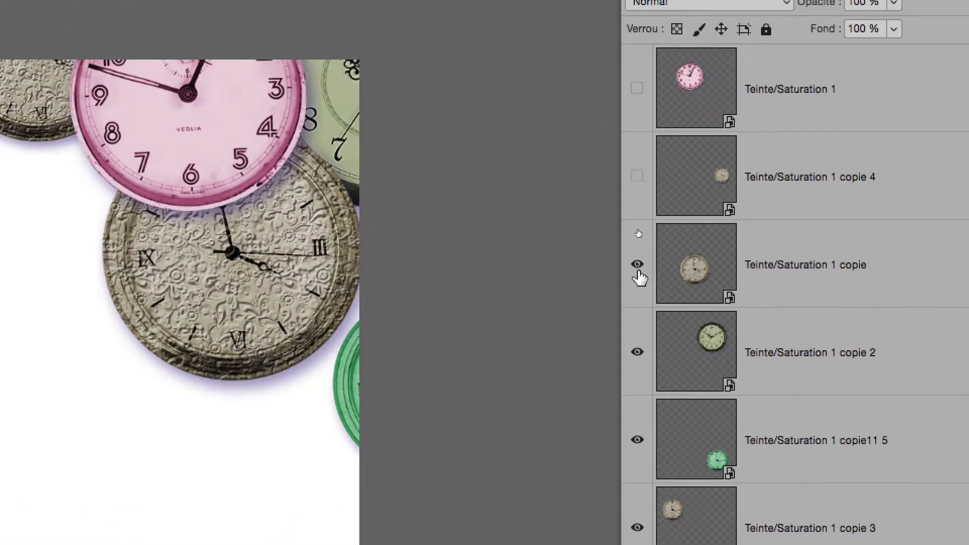
drag(638, 277, 638, 88)
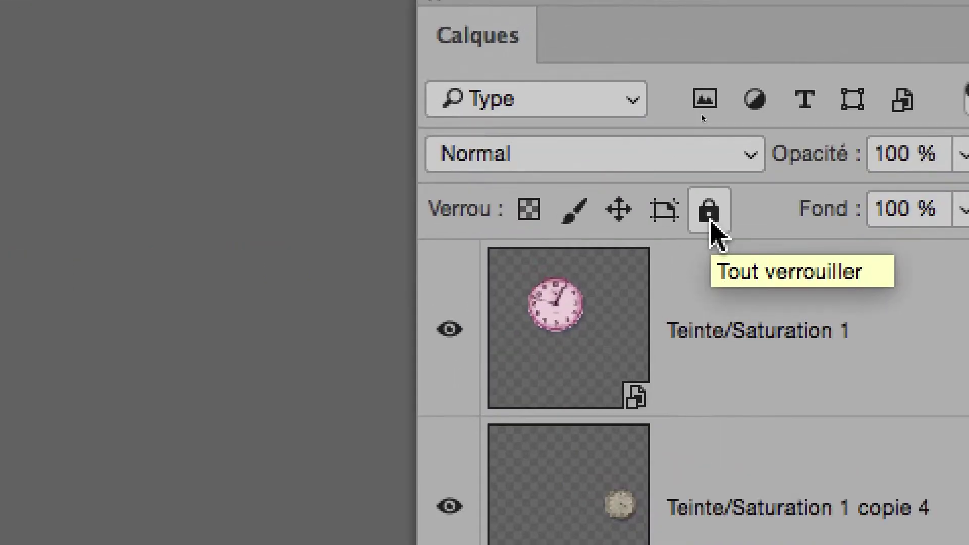
click(710, 217)
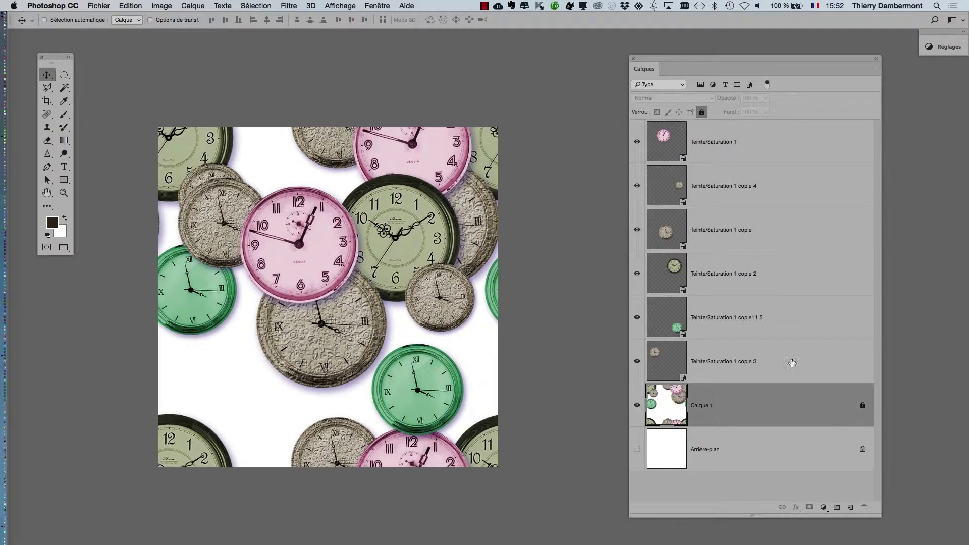
Turn on automatic layer selection for the Move tool
drag(694, 63, 657, 60)
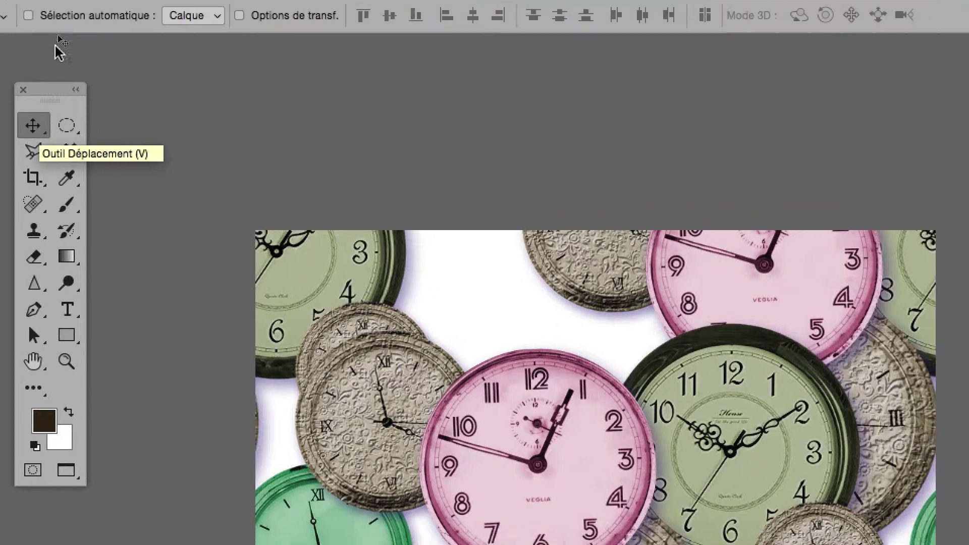
click(54, 21)
click(53, 38)
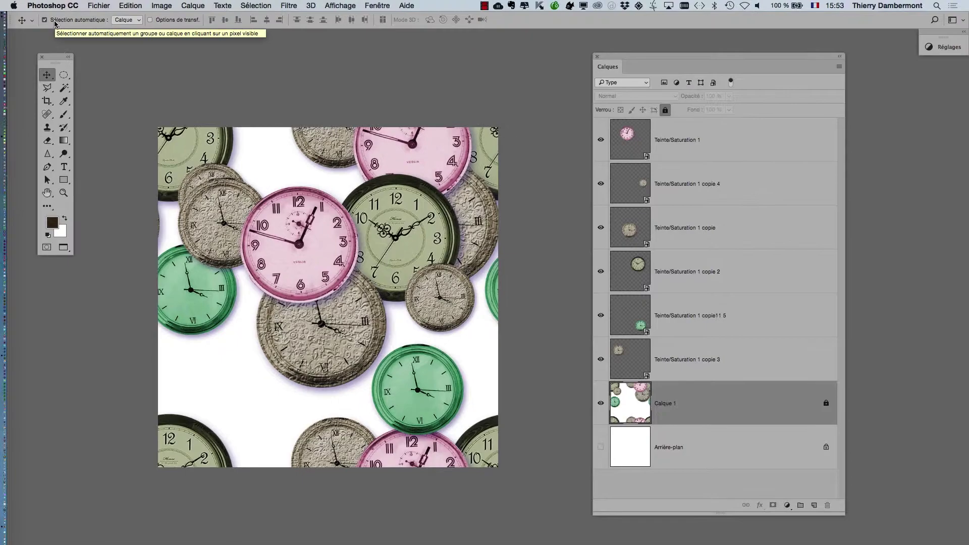
Rearrange the pink, stone, olive and green clocks across the canvas to fill the white gaps between the offset clocks
drag(277, 237, 199, 358)
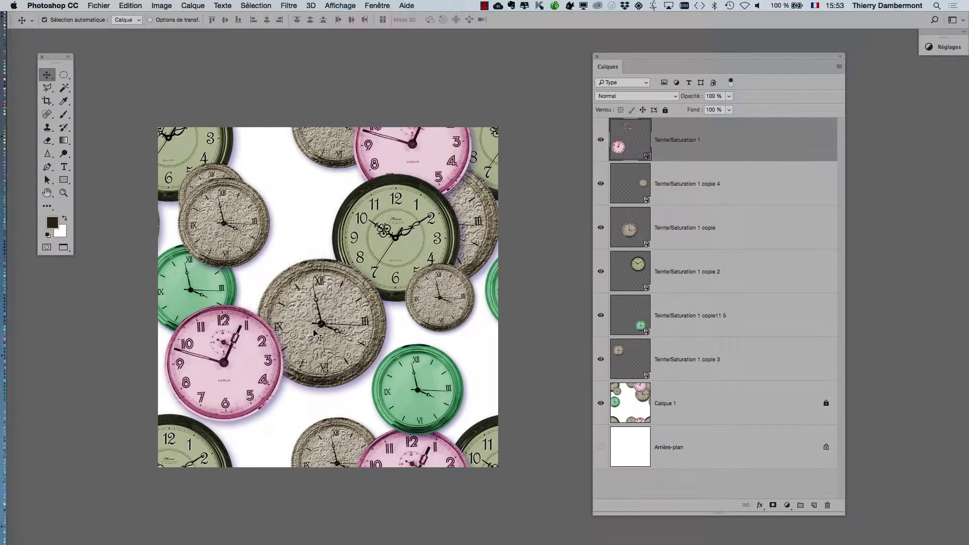
drag(305, 330, 356, 318)
drag(423, 224, 345, 379)
mouse_move(428, 366)
mouse_down()
mouse_move(467, 354)
mouse_move(440, 352)
mouse_up()
drag(440, 298, 240, 280)
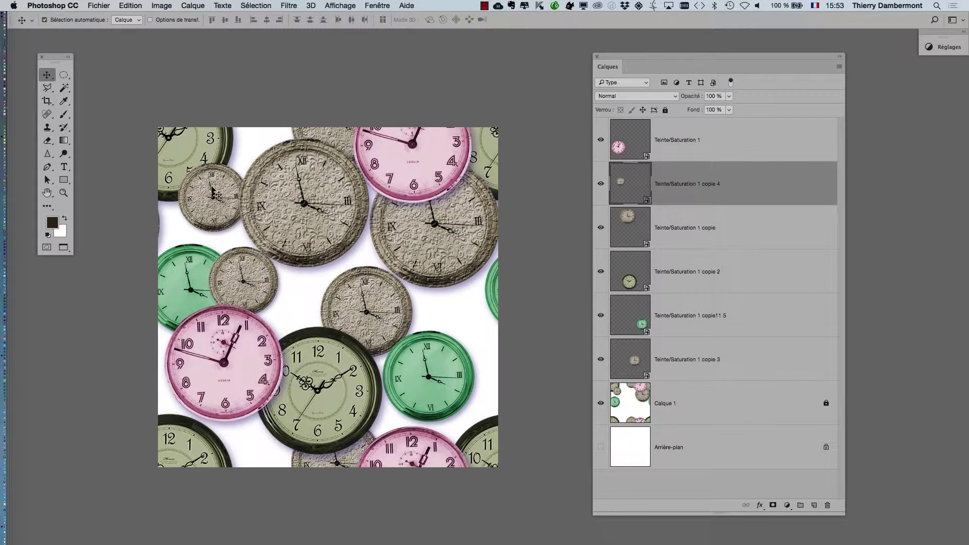
Fine-tune the pink clock's position so it overlaps the small stone clock above it and the olive clock beside it
drag(207, 172, 208, 174)
drag(222, 347, 235, 363)
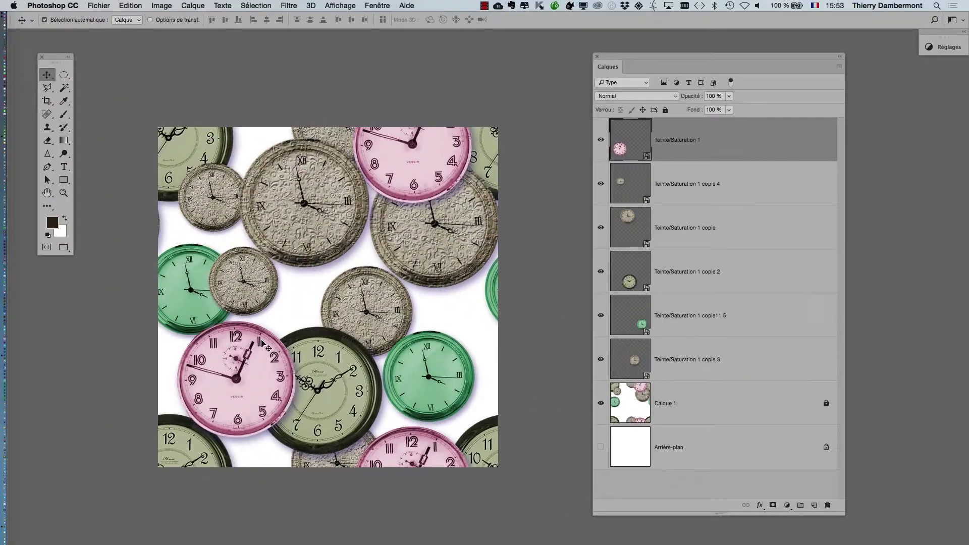
drag(262, 345, 261, 316)
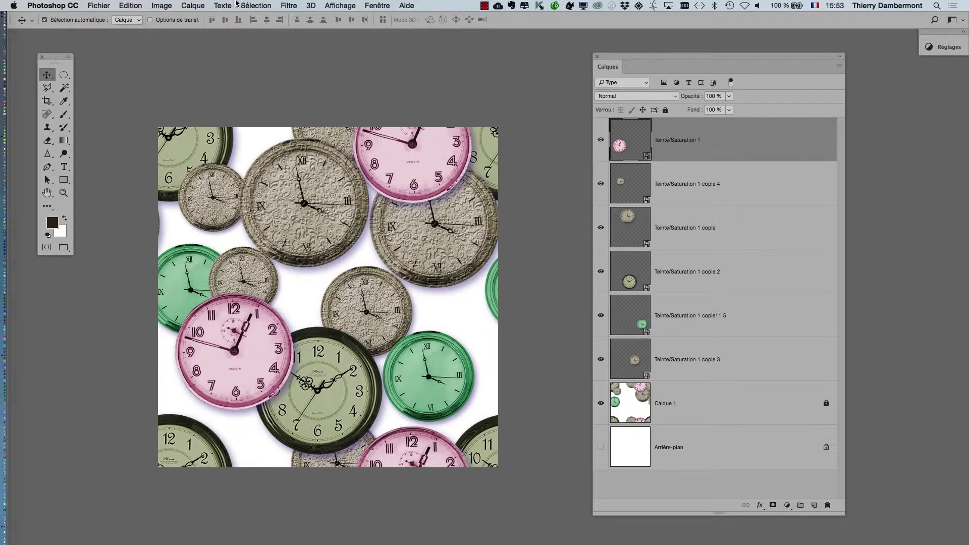
Select the entire canvas and make a merged copy of the rearranged clocks
click(255, 6)
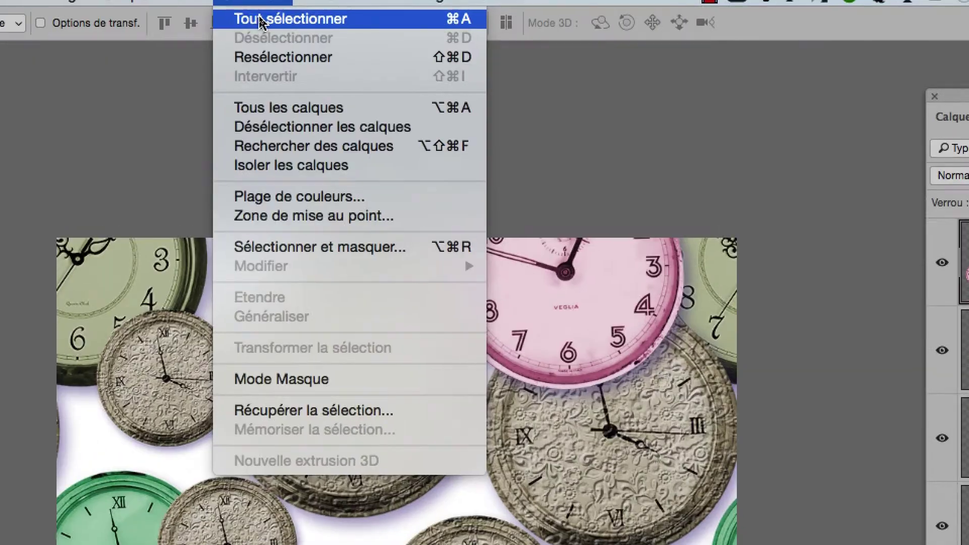
click(259, 18)
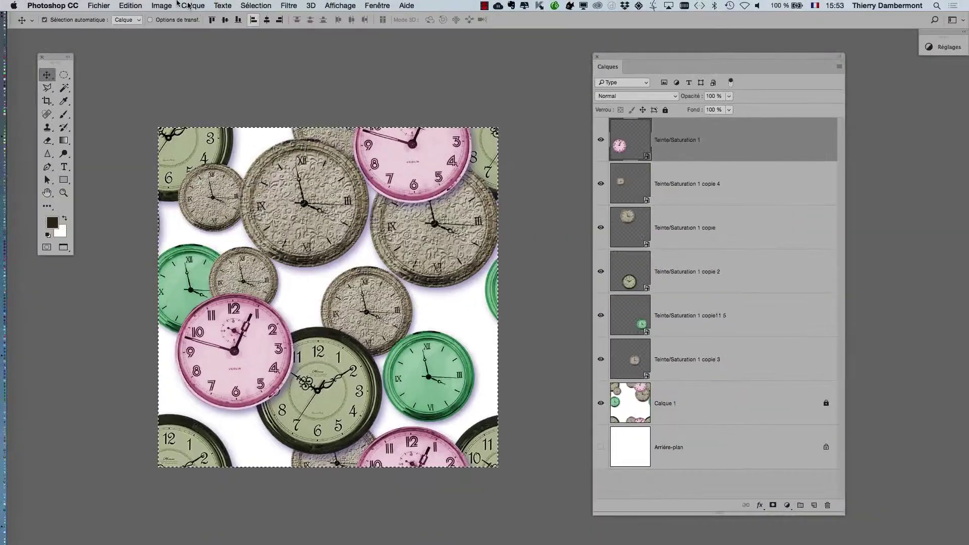
click(131, 5)
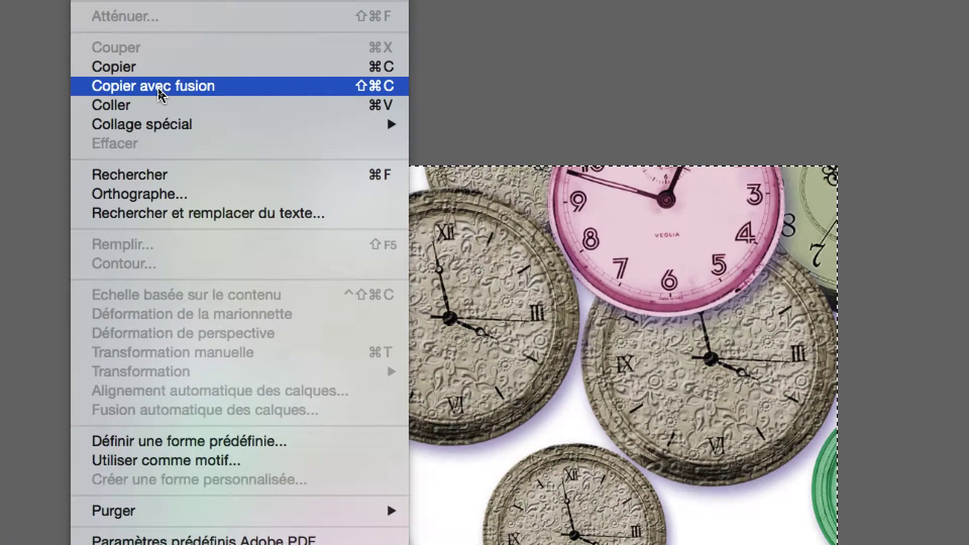
click(158, 87)
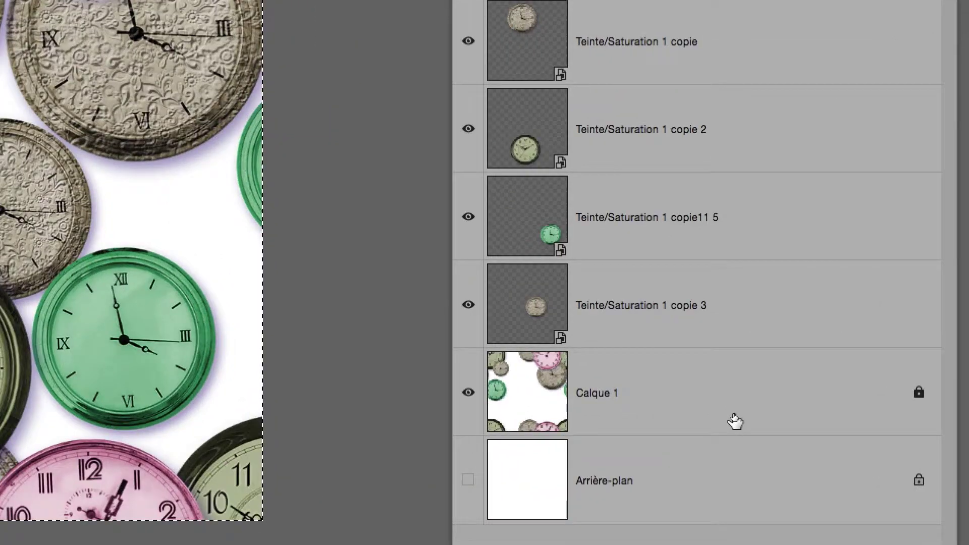
Create a new layer directly above Calque 1 and paste the merged copy into it
drag(734, 421, 780, 479)
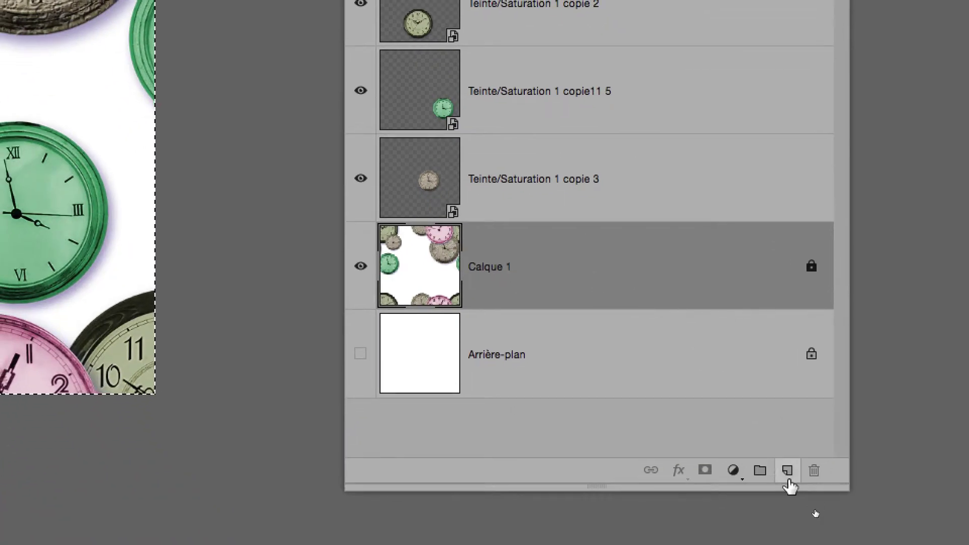
click(775, 477)
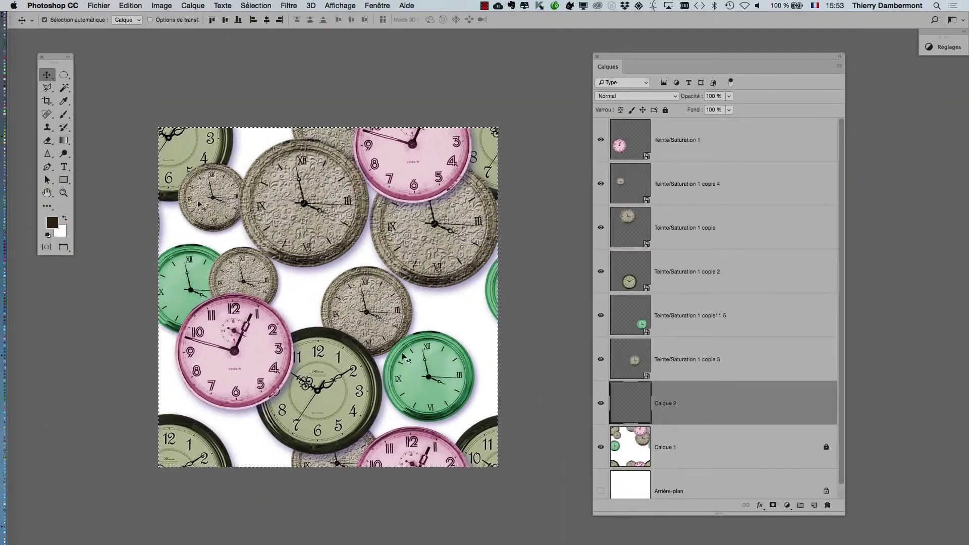
click(130, 5)
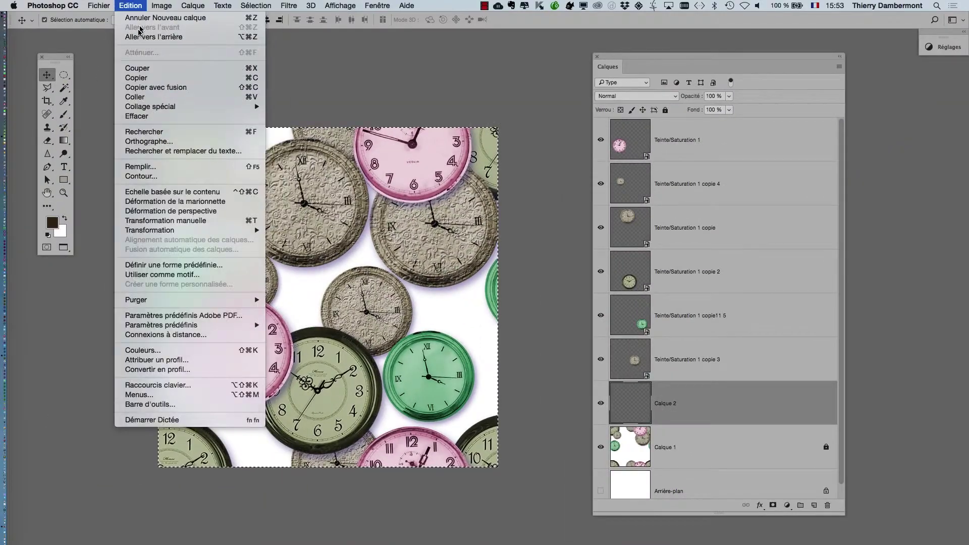
click(154, 97)
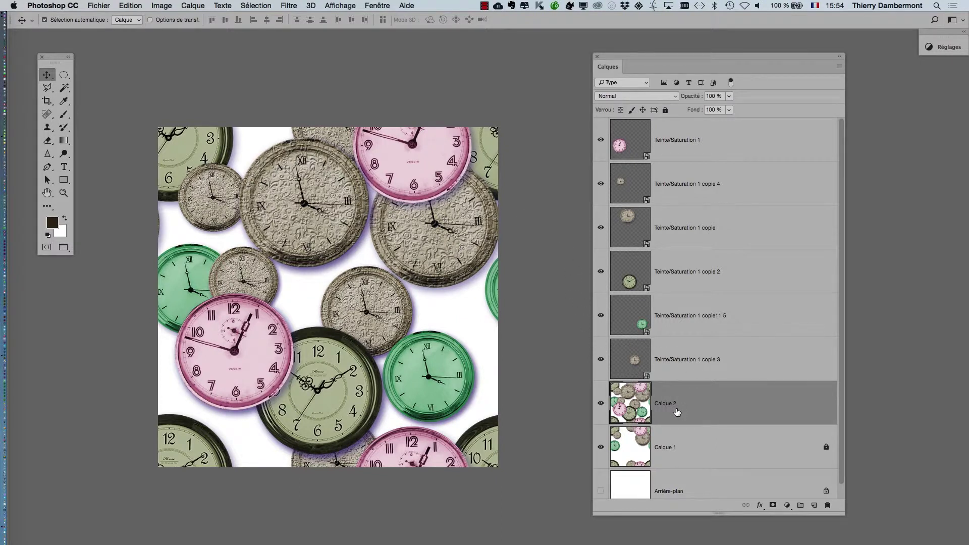
Preview the Translation filter on Calque 2 with a different horizontal offset, and cancel it
click(289, 5)
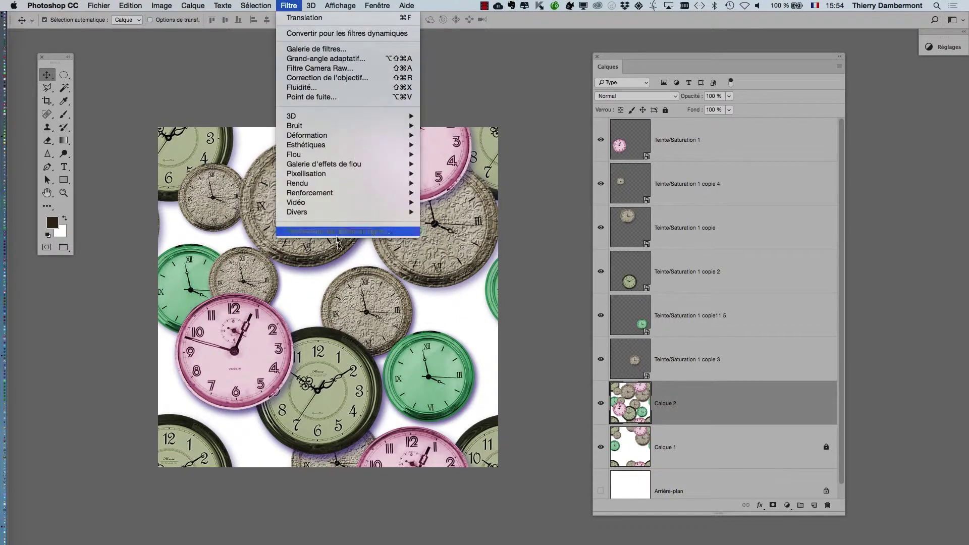
mouse_move(335, 214)
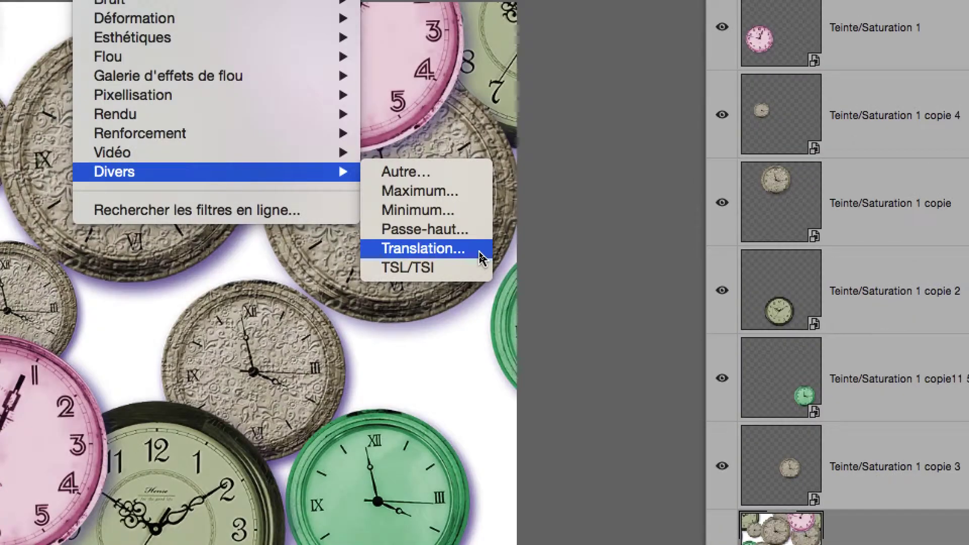
click(480, 255)
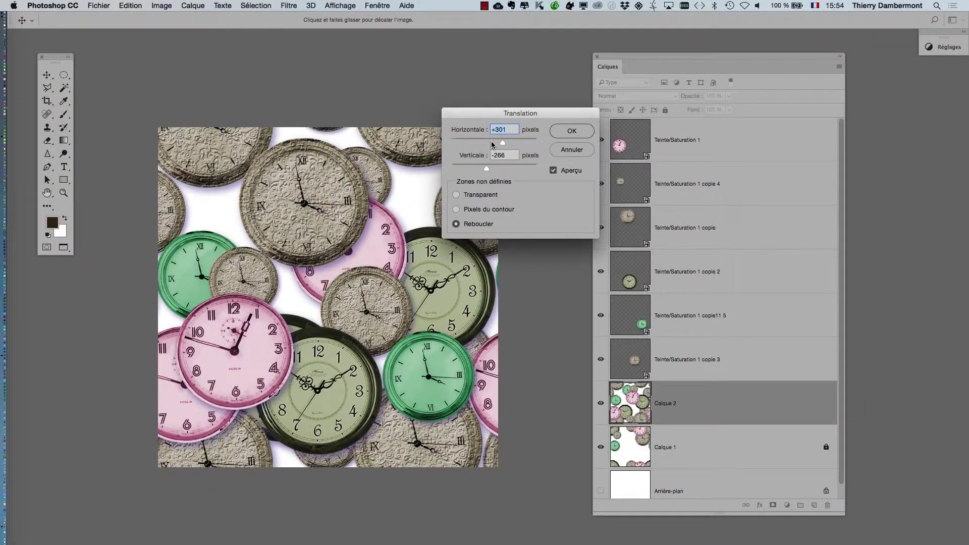
drag(488, 143, 480, 143)
click(578, 156)
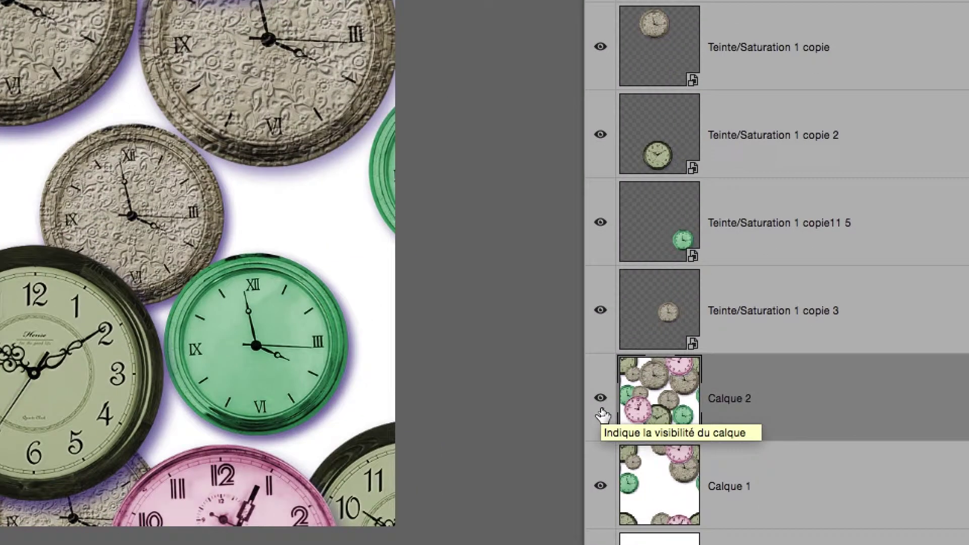
Hide every layer except Calque 2
alt+click(600, 410)
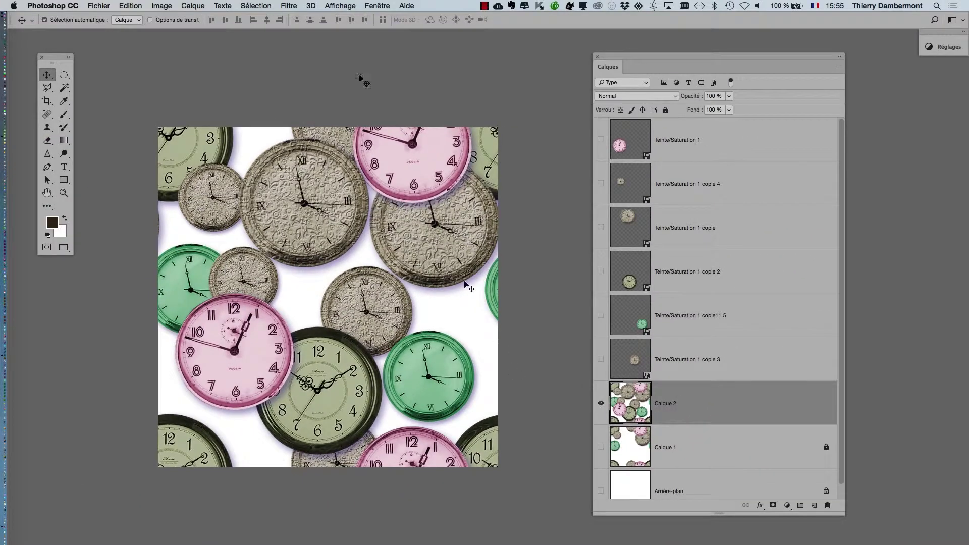
Offset Calque 2 with the Translation filter by -869 px horizontally and -1090 px vertically, wrapping around, and lock the layer completely
click(289, 5)
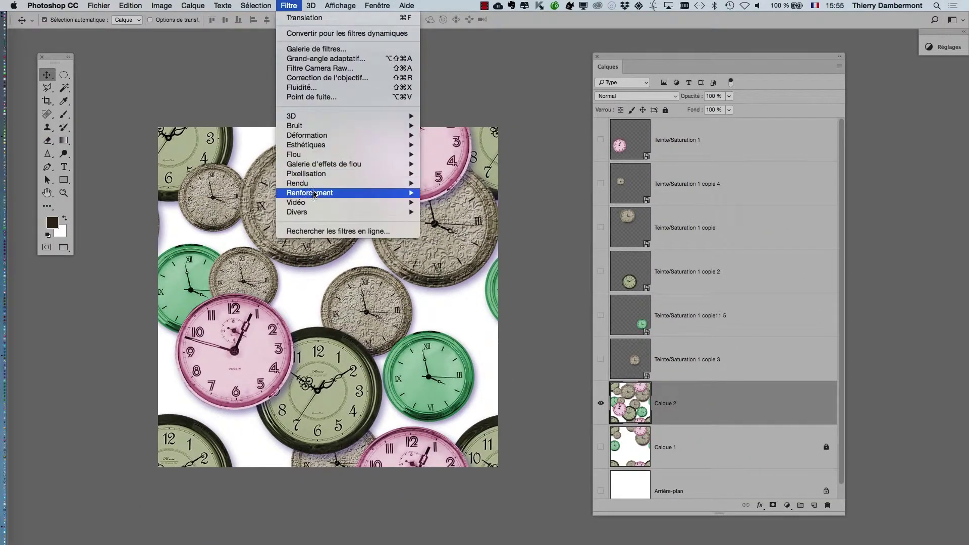
mouse_move(318, 212)
click(462, 250)
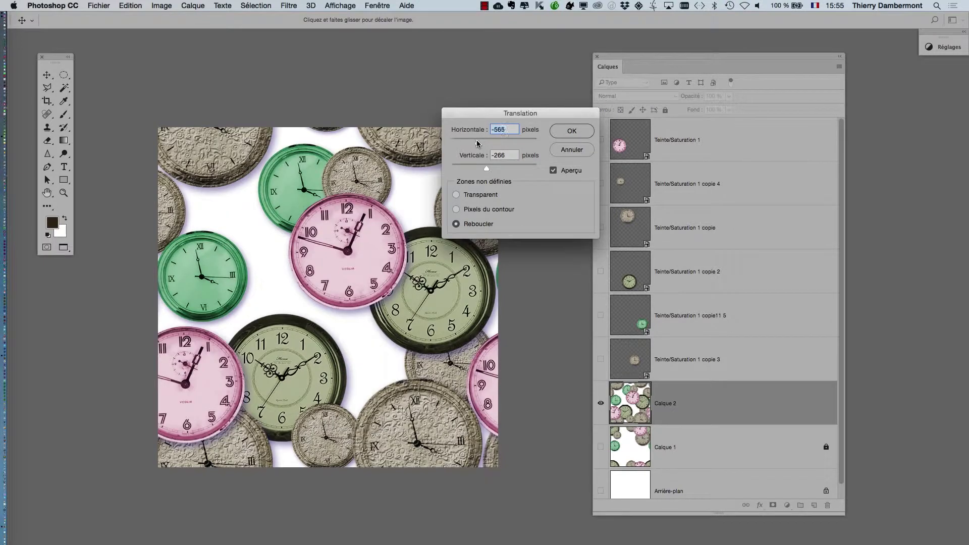
drag(477, 144, 465, 170)
click(565, 137)
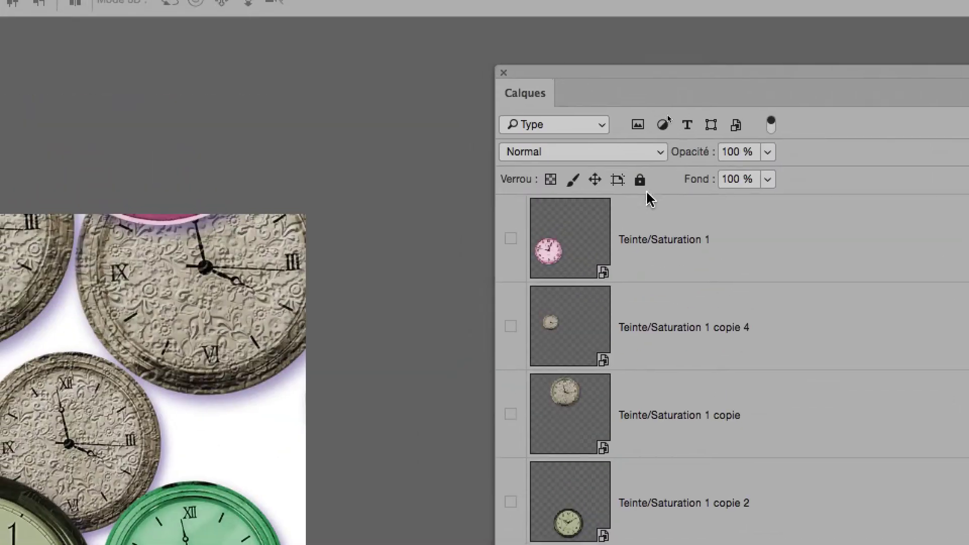
click(640, 183)
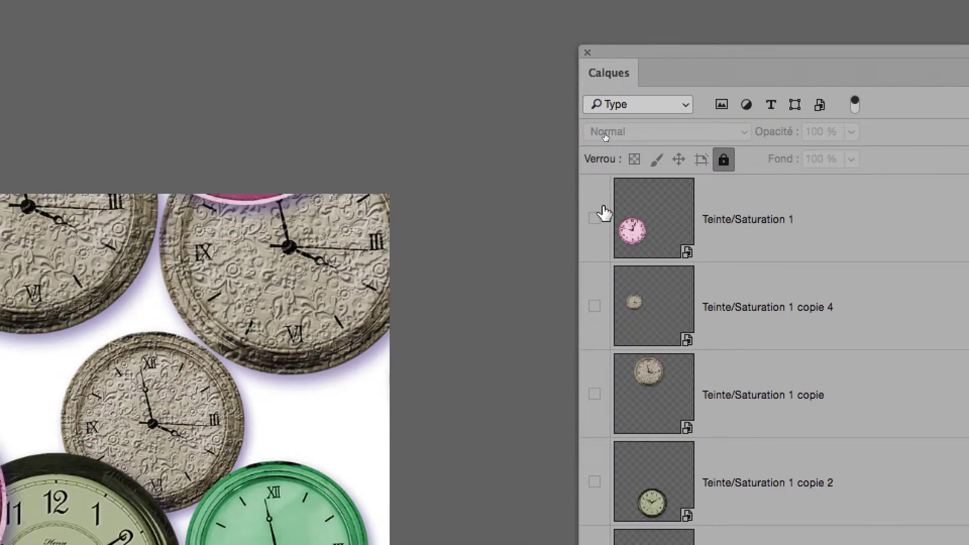
Show the six clock smart objects and move the large textured, green, pink and dark-rimmed clocks to new spots on the tile
drag(595, 218, 595, 544)
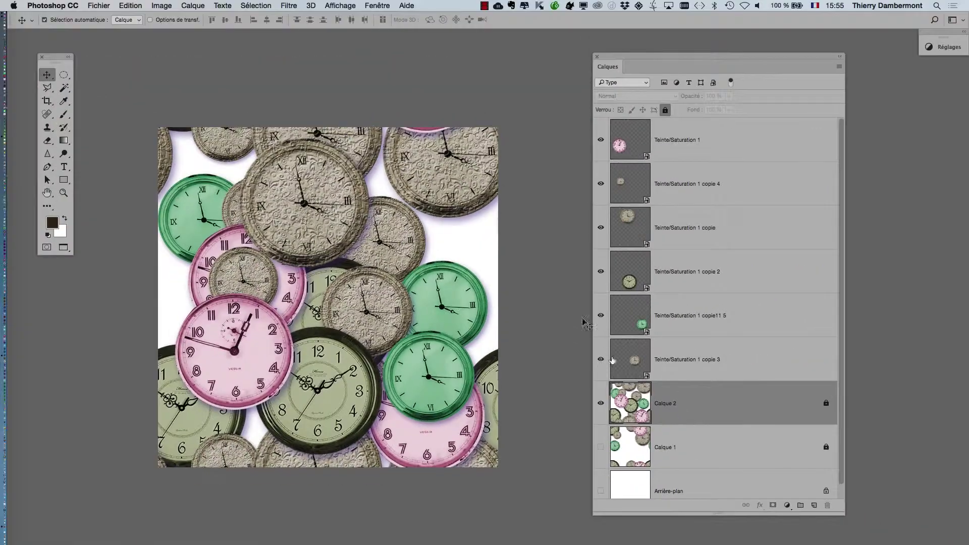
drag(32, 26, 154, 93)
drag(378, 227, 447, 241)
click(400, 377)
drag(400, 379, 292, 228)
drag(259, 346, 259, 309)
drag(253, 362, 253, 378)
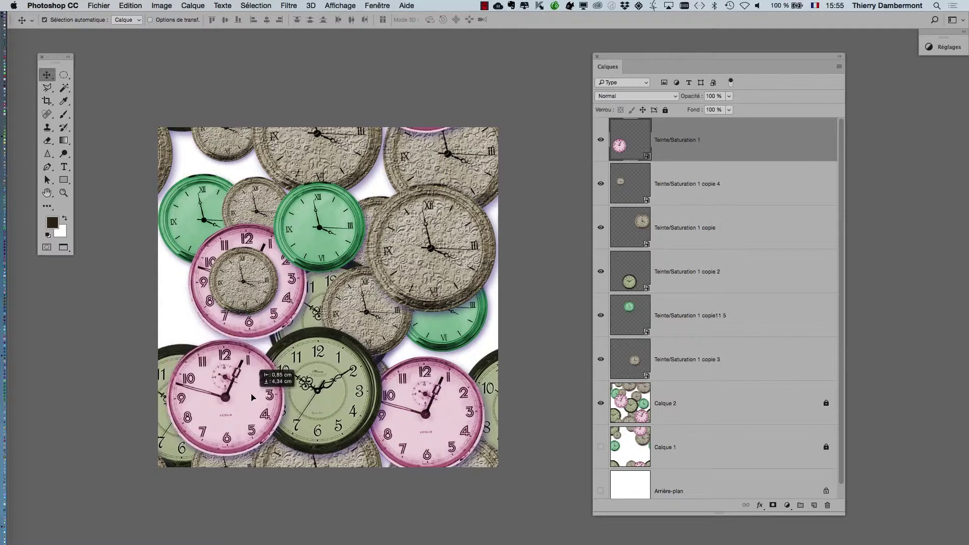
click(353, 388)
drag(353, 389, 254, 304)
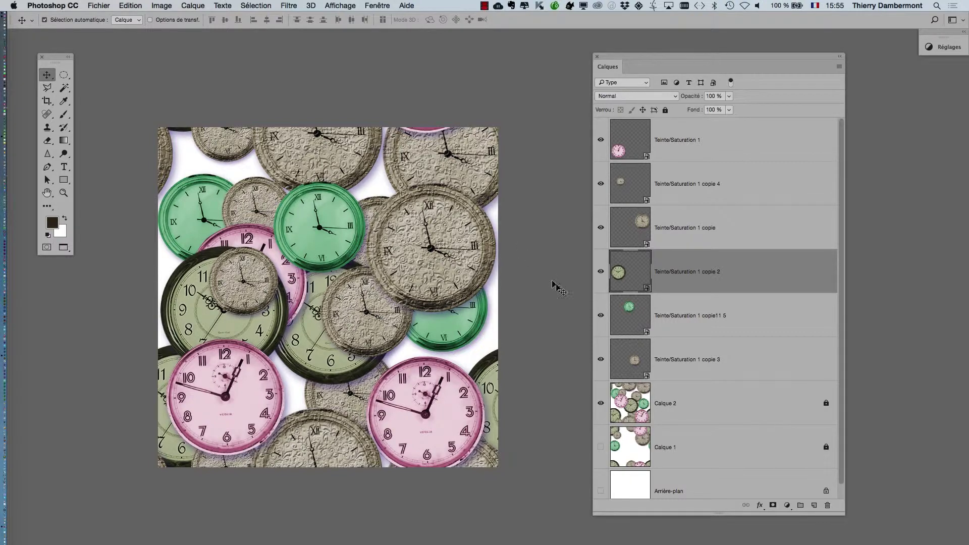
Move the small textured clock into the tile's upper-left area, toggling Calque 2's visibility to check the coverage
click(601, 403)
click(602, 404)
drag(269, 291, 216, 179)
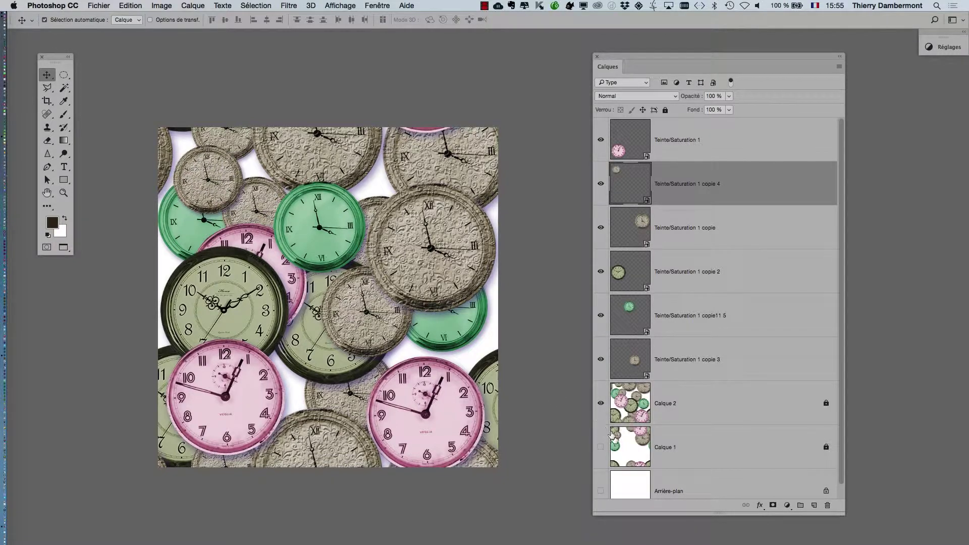
click(602, 403)
click(602, 404)
click(601, 403)
click(601, 404)
Rearrange the clocks: medium textured down and right, green up and right, dark-rimmed slightly up, and pink to the right
drag(355, 321, 427, 358)
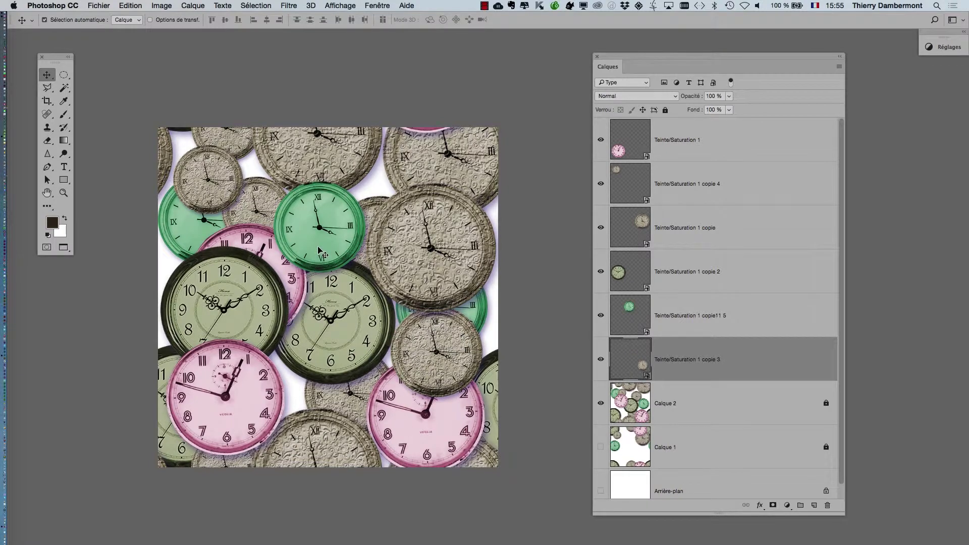
drag(323, 245, 348, 206)
mouse_move(270, 294)
mouse_down()
mouse_move(315, 259)
mouse_move(273, 277)
mouse_move(269, 289)
mouse_up()
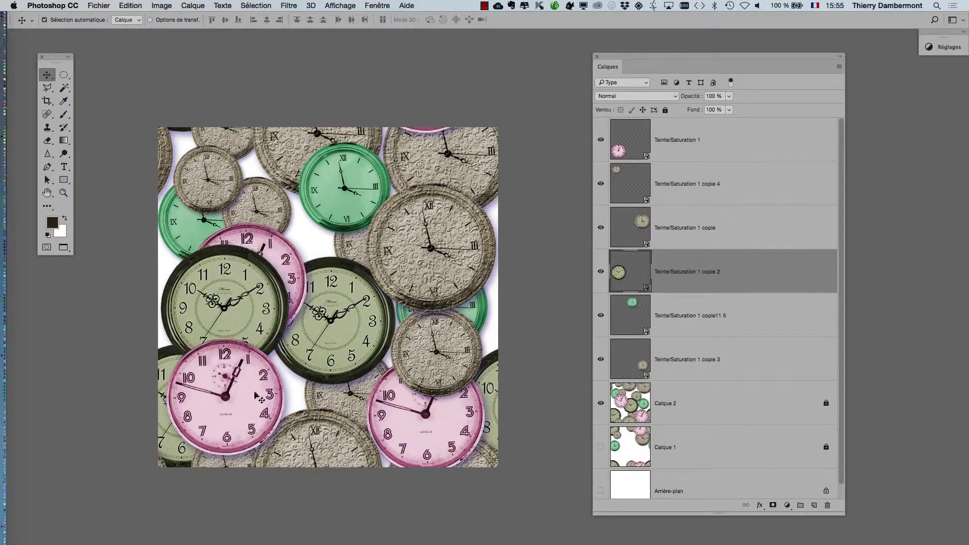
drag(265, 395, 305, 392)
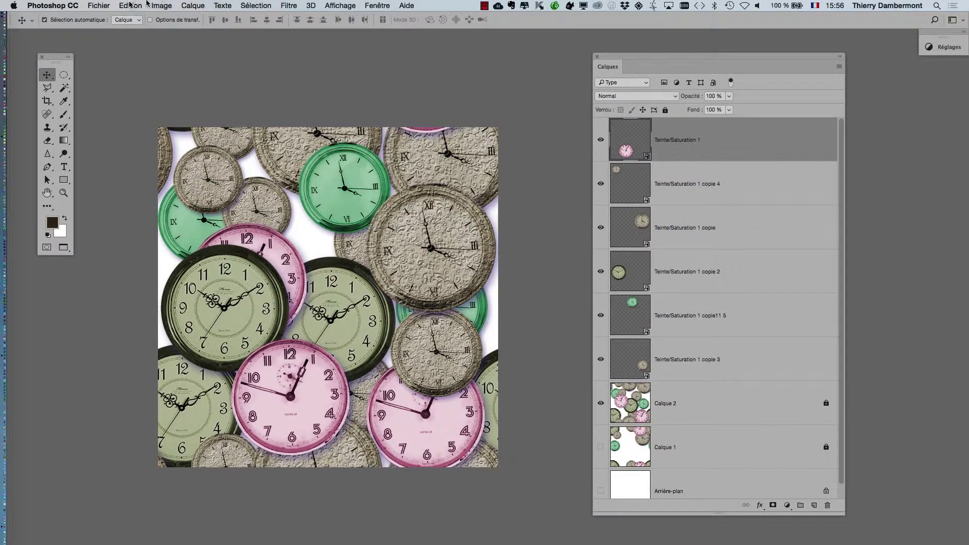
Save the document as motif-horloges-04.psd in Photoshop format
click(106, 5)
click(119, 109)
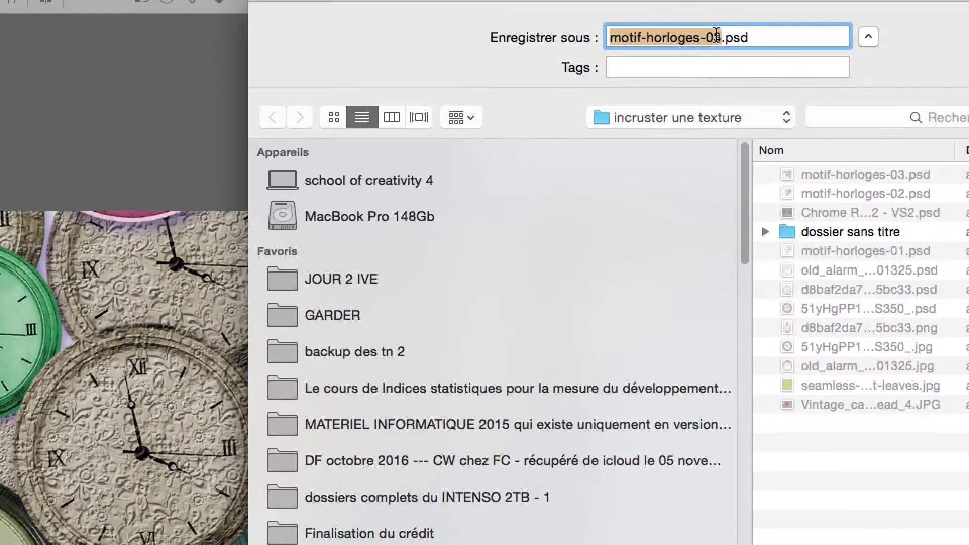
click(720, 41)
key(BackSpace)
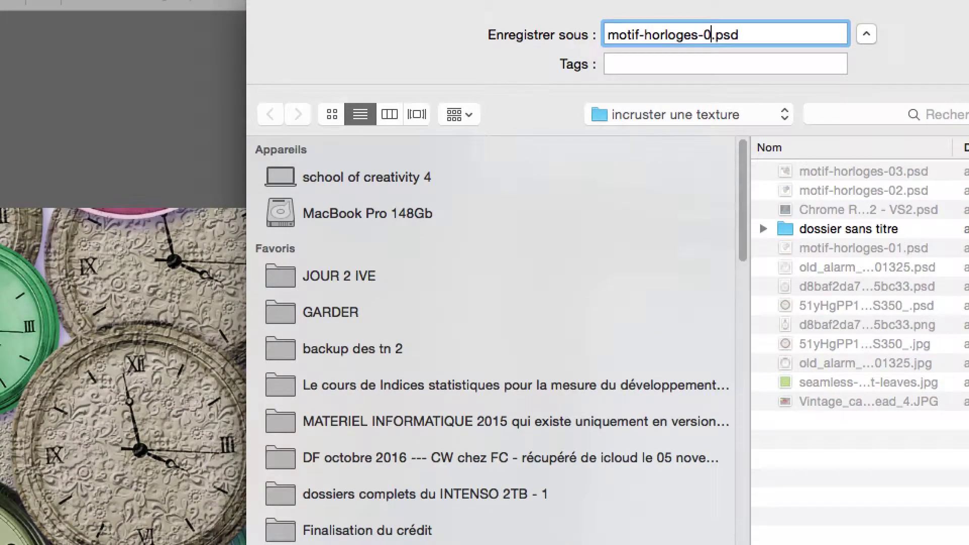
text(4)
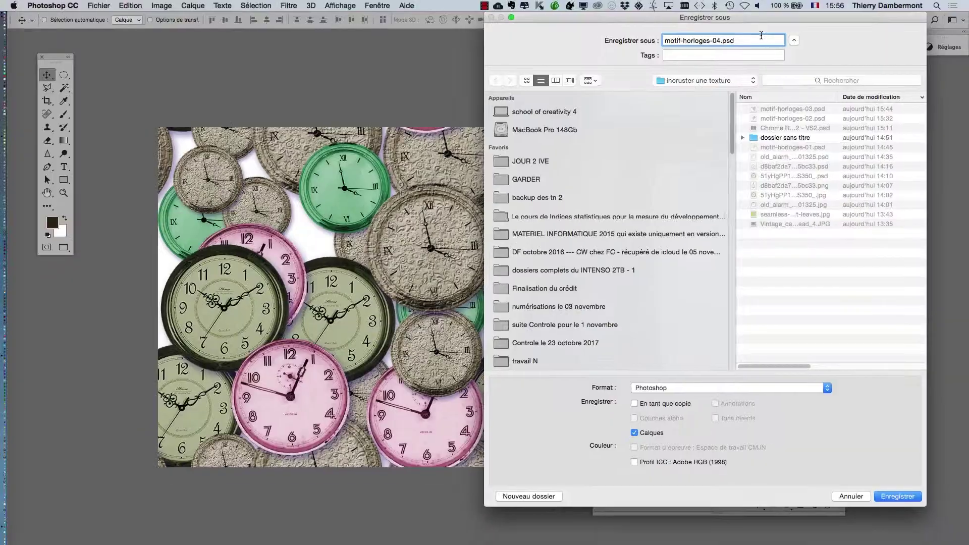
click(894, 496)
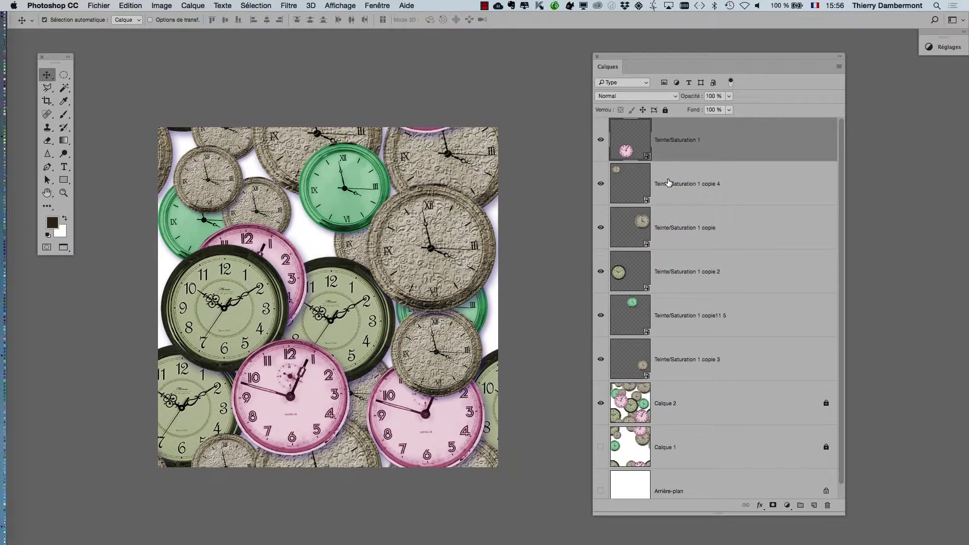
Duplicate the dark-rimmed clock layer Teinte/Saturation 1 copie 2 and place the duplicate in the tile's upper middle
drag(668, 183, 706, 192)
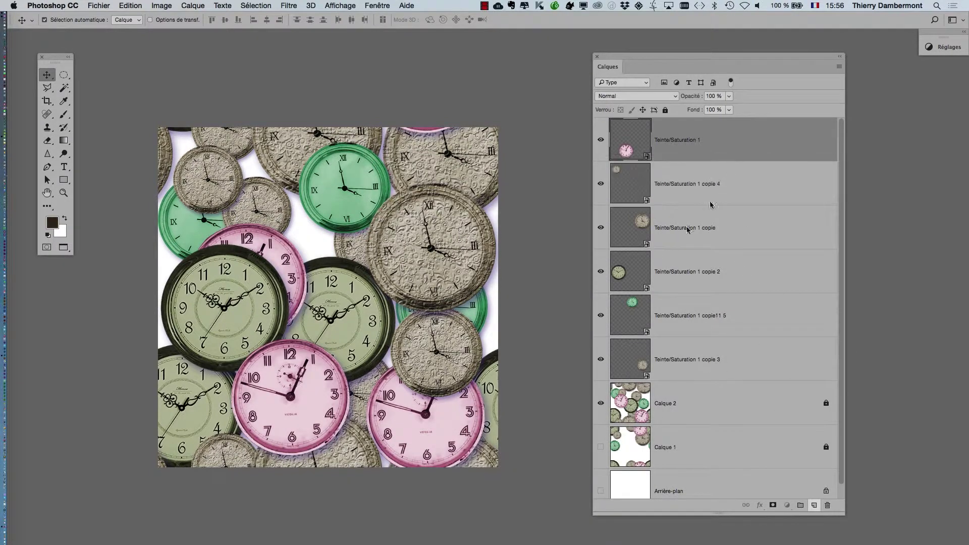
click(685, 309)
drag(674, 277, 816, 504)
drag(255, 315, 320, 226)
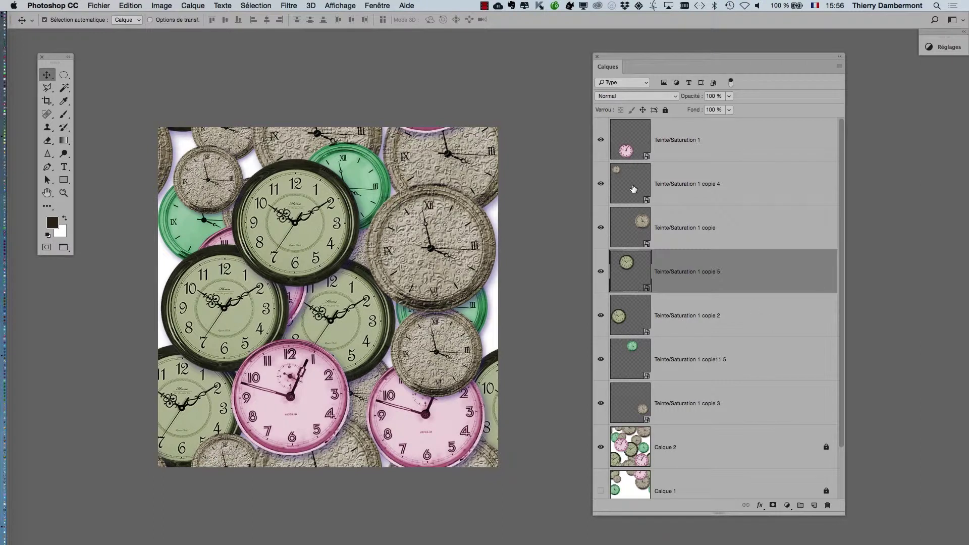
Duplicate the pink and green clock layers, placing the pink copy at the tile's upper left and the green one right of centre
drag(676, 146, 813, 505)
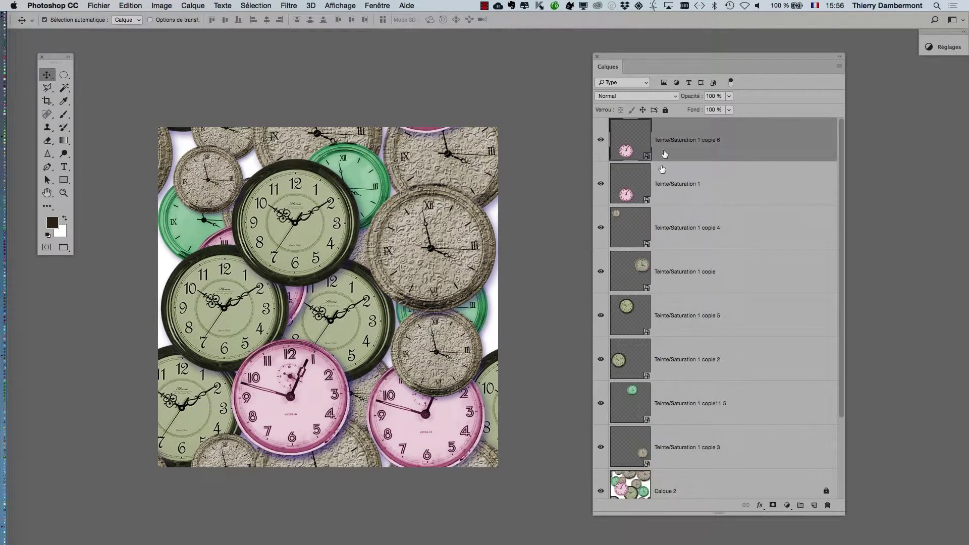
drag(325, 380, 302, 176)
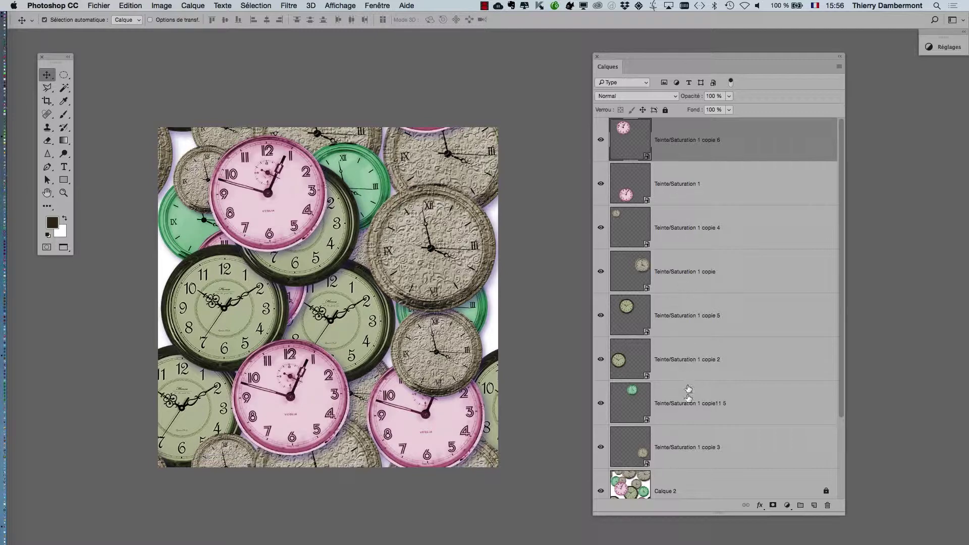
drag(687, 402, 657, 166)
drag(352, 210, 402, 362)
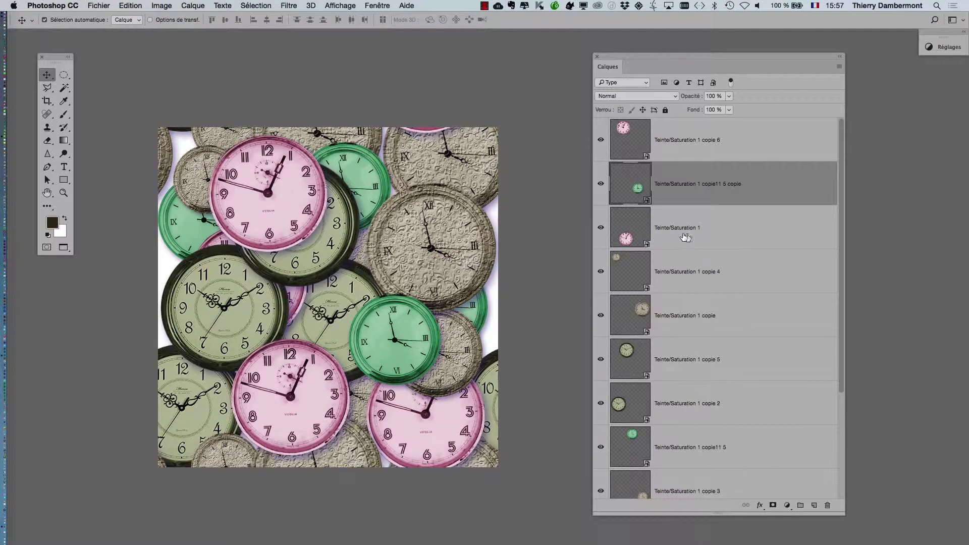
click(670, 151)
drag(283, 196, 253, 193)
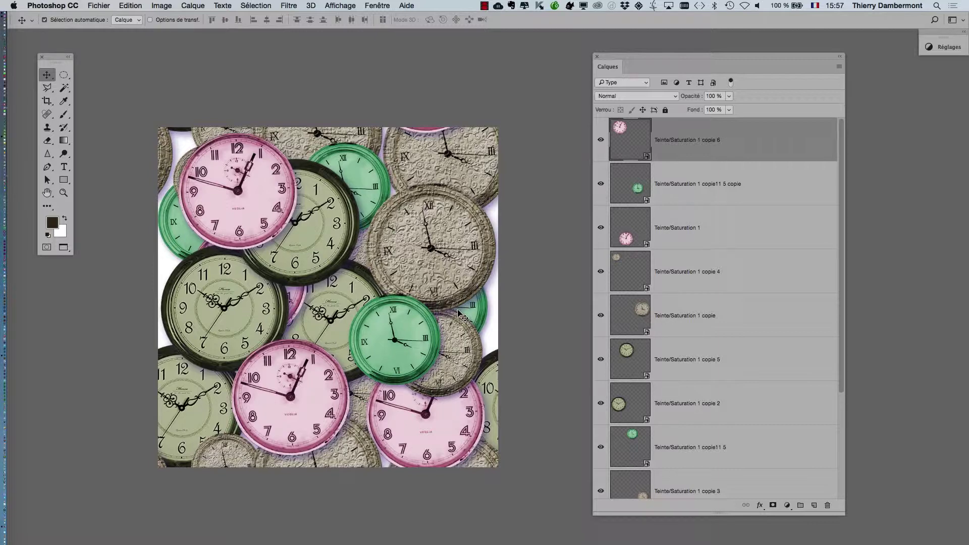
Select the entire canvas and make a merged copy of the denser clock arrangement
click(254, 4)
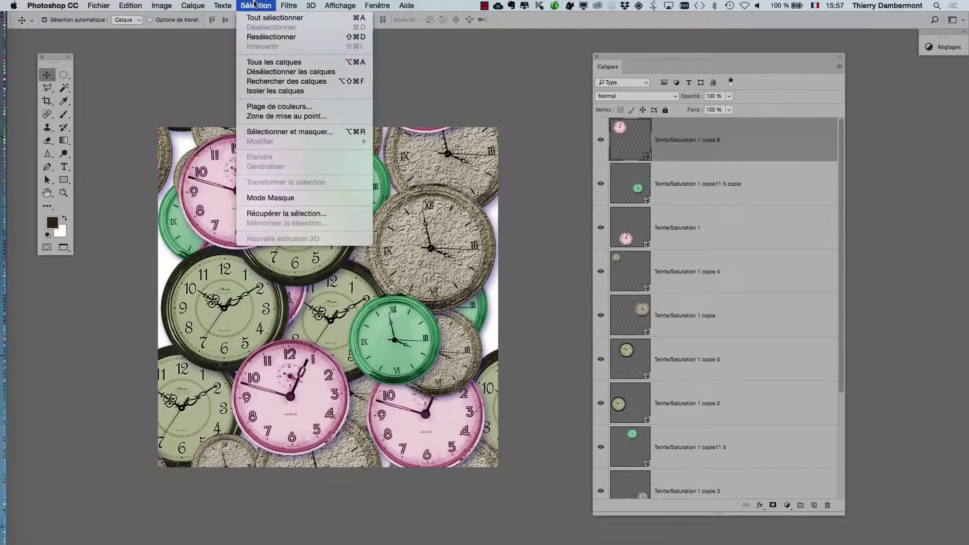
click(257, 17)
click(131, 5)
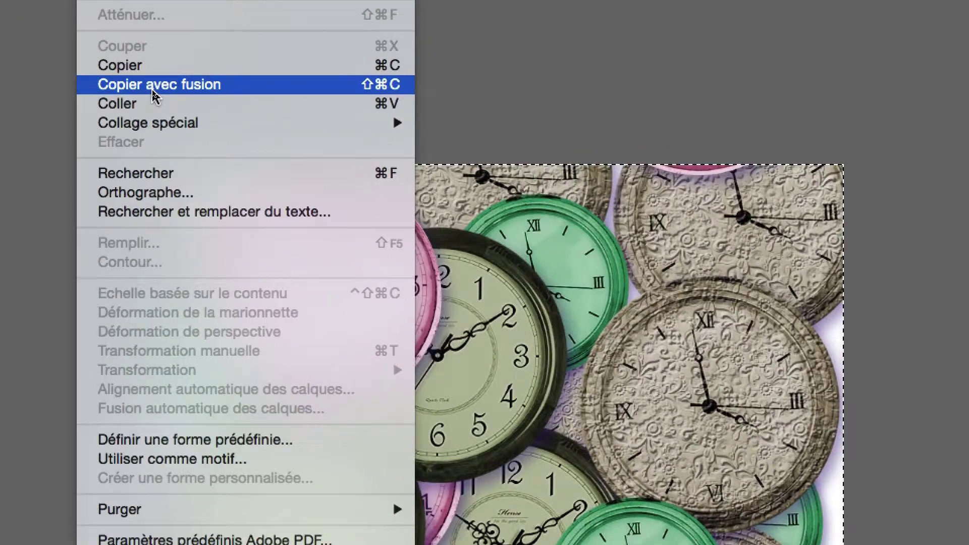
click(152, 90)
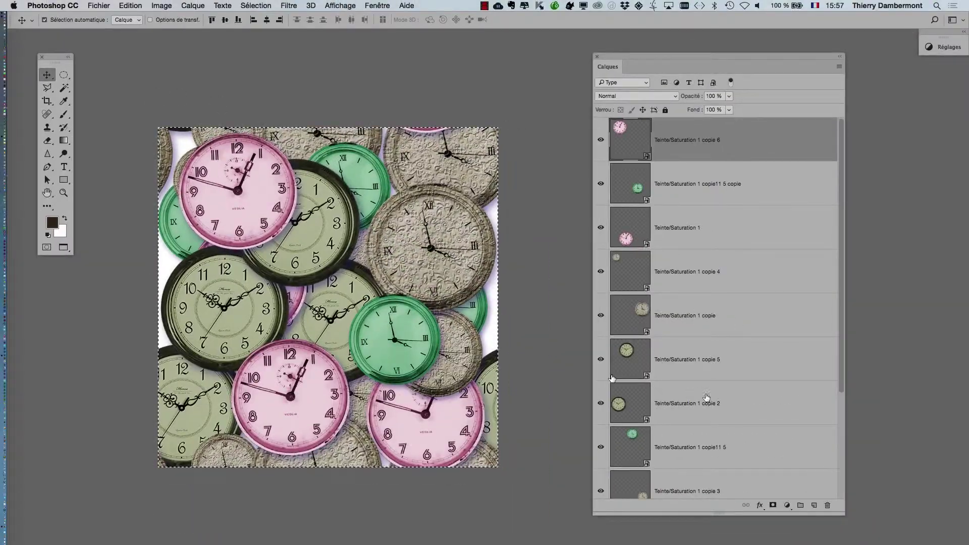
Paste the merged copy into a new layer directly above Calque 2 and hide every other layer
scroll(706, 398, down, 3)
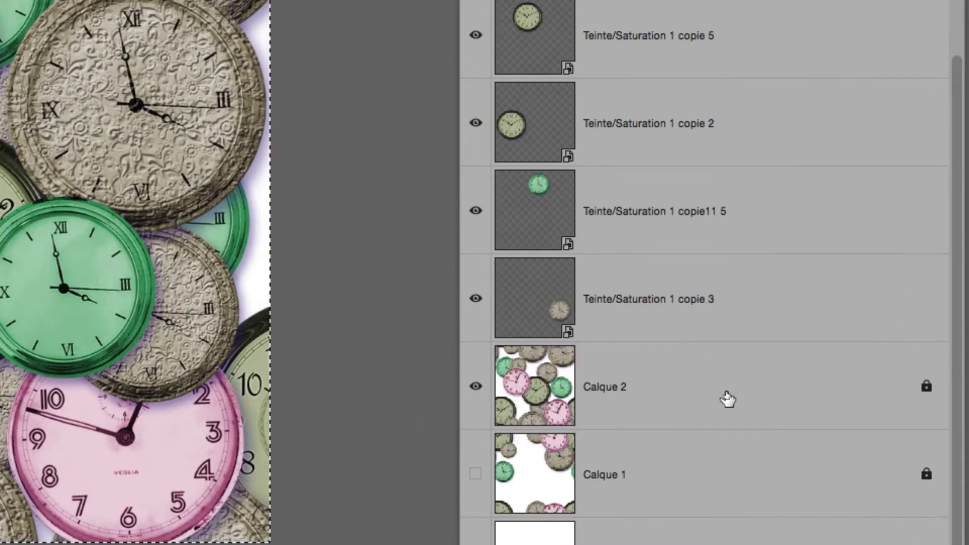
click(728, 399)
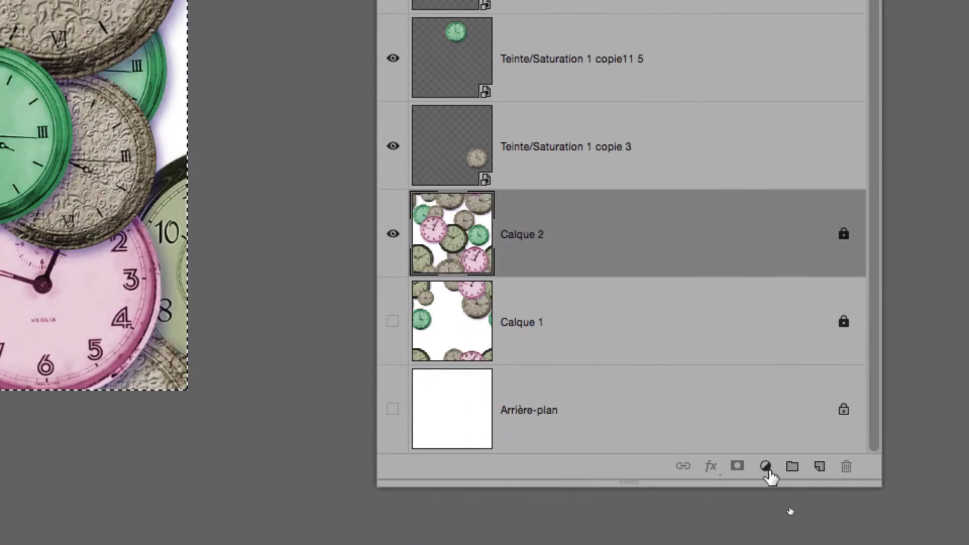
click(819, 466)
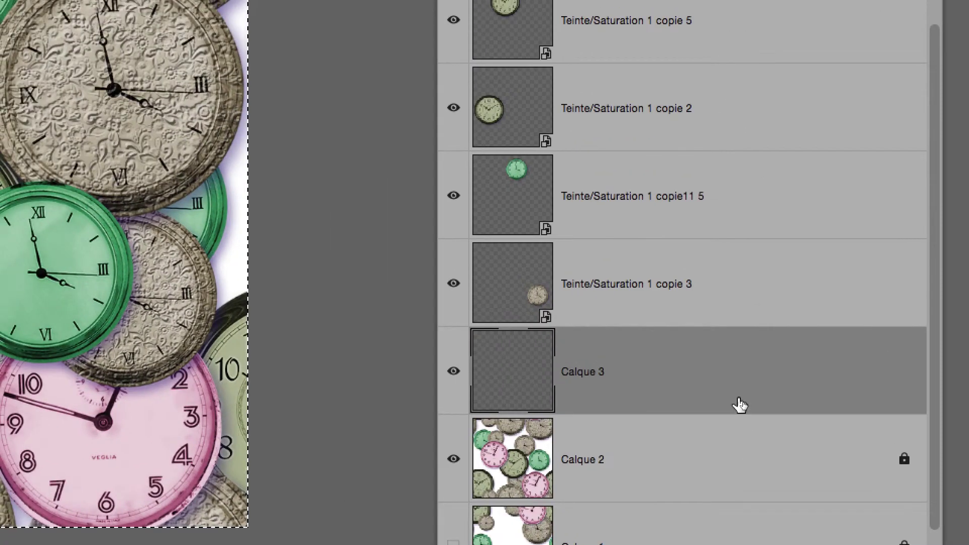
click(130, 5)
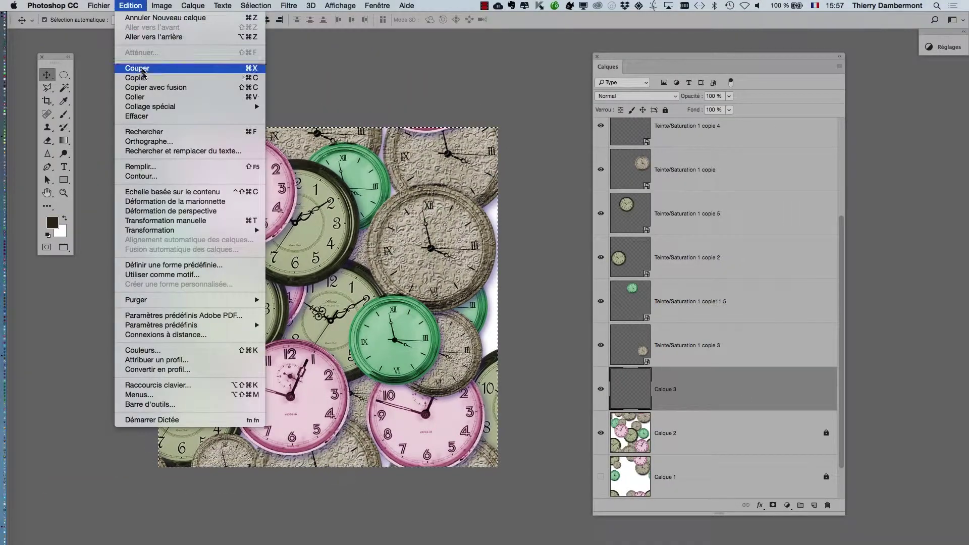
click(143, 96)
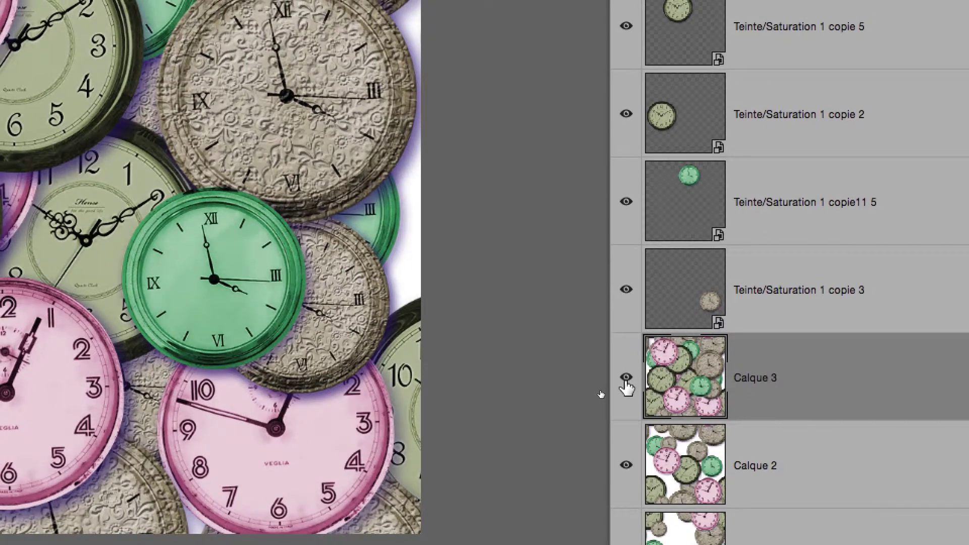
alt+click(601, 384)
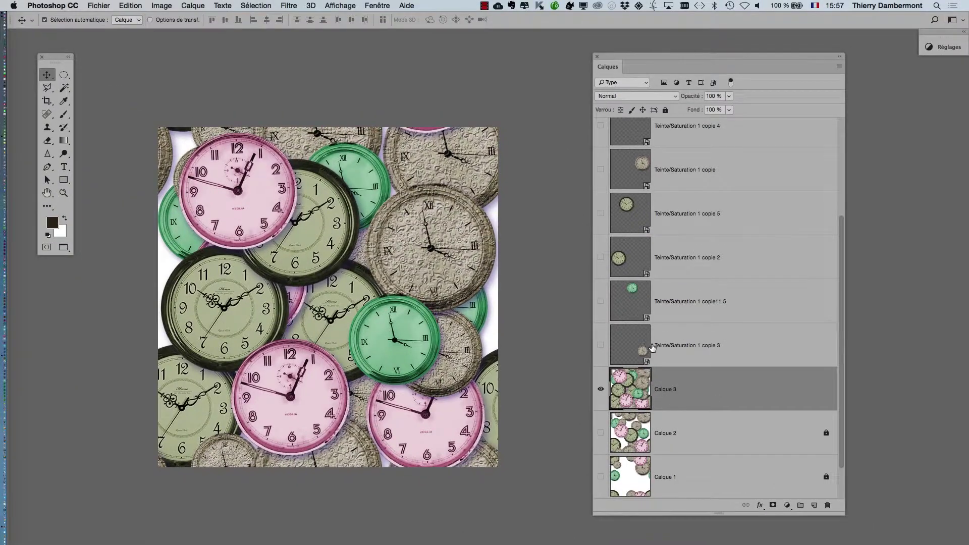
Offset the merged layer Calque 3 by +496 pixels horizontally and -762 pixels vertically with wrap-around edges
click(289, 6)
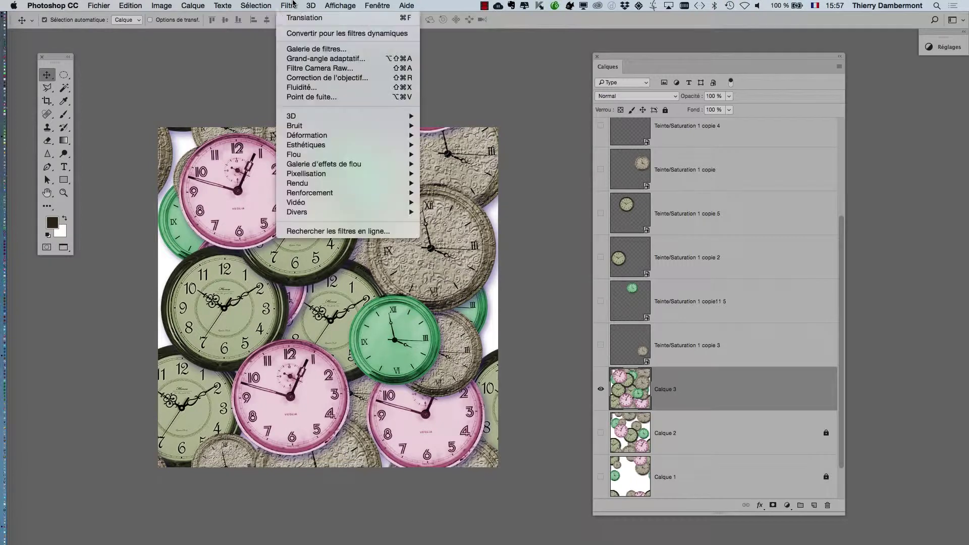
mouse_move(312, 214)
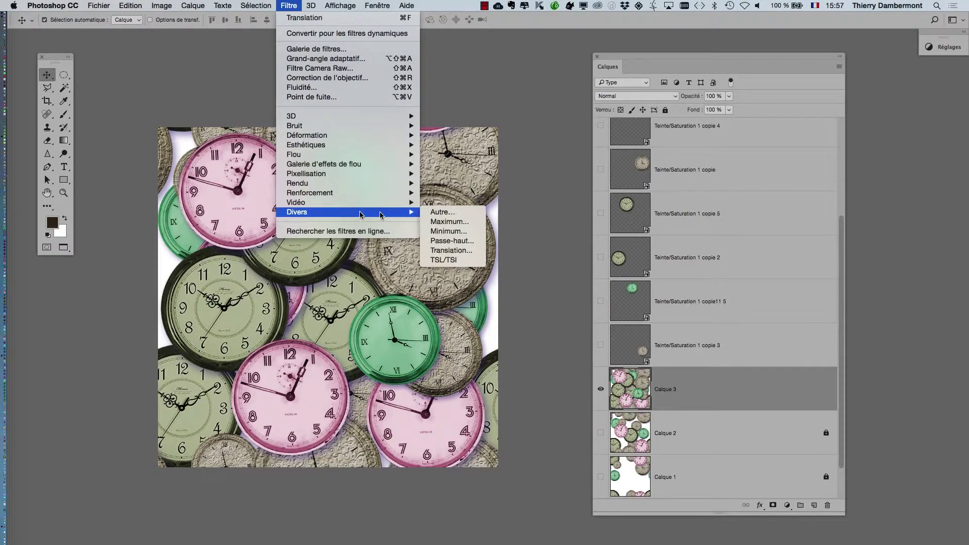
click(450, 251)
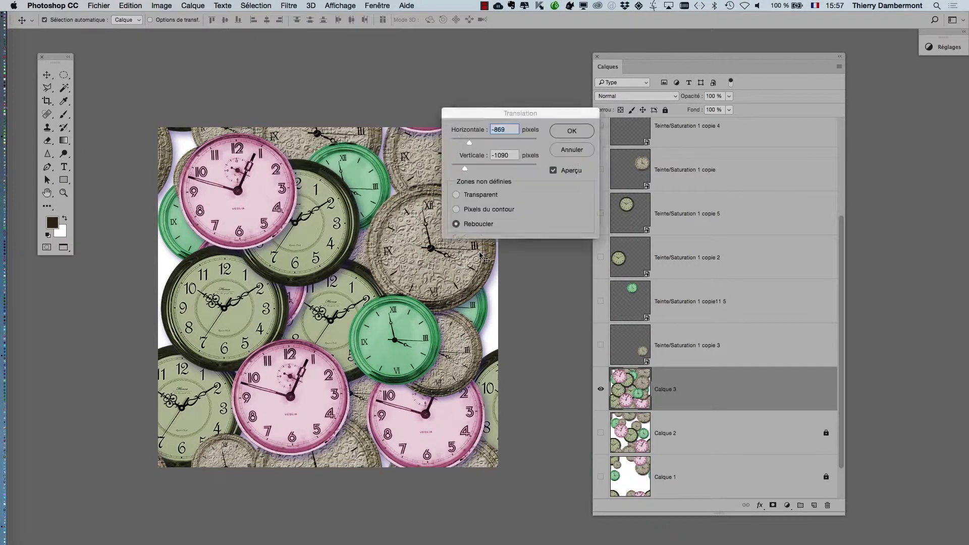
drag(503, 142, 508, 138)
click(484, 168)
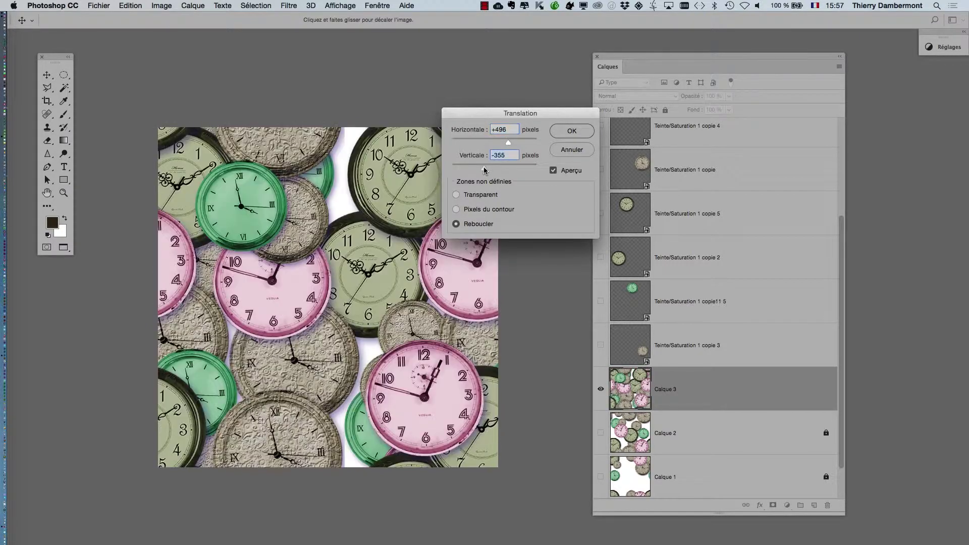
drag(484, 168, 472, 168)
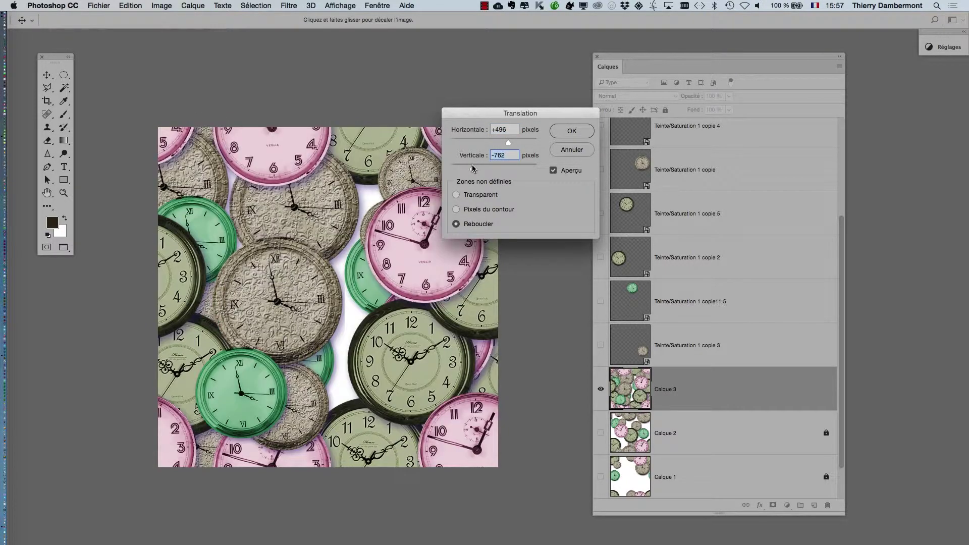
click(572, 132)
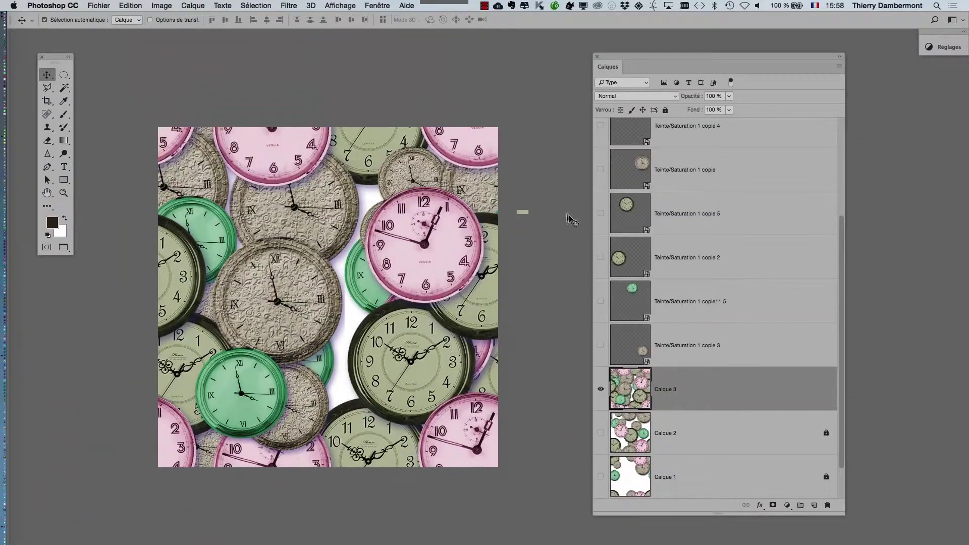
Show the six clock layers directly above Calque 3 and reposition the large textured, dark-rimmed and green clocks to cover the central white gap
drag(601, 125, 602, 345)
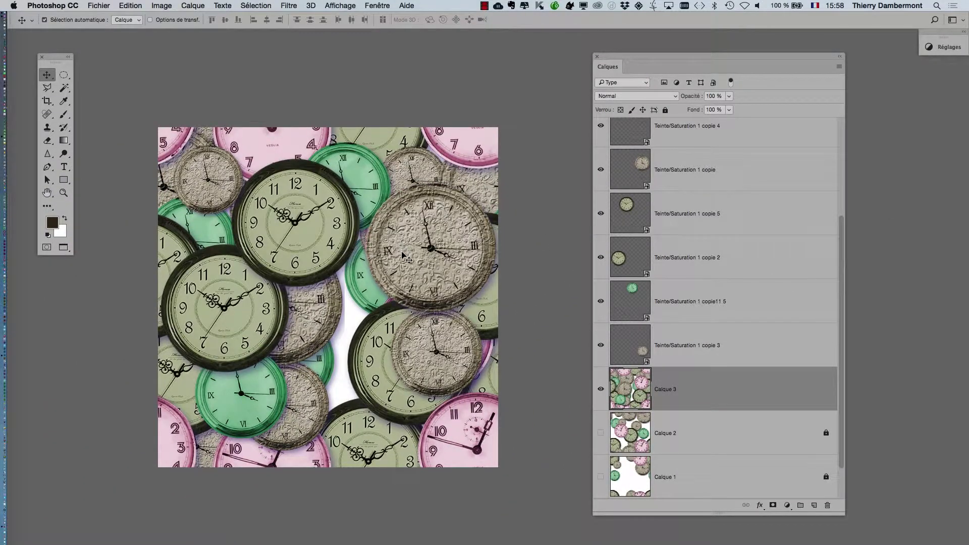
drag(401, 240, 388, 353)
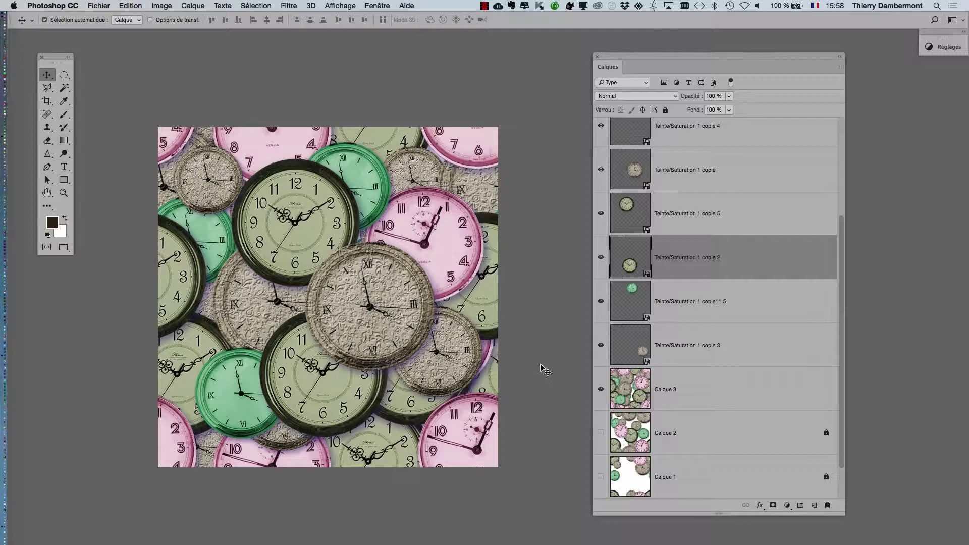
click(627, 303)
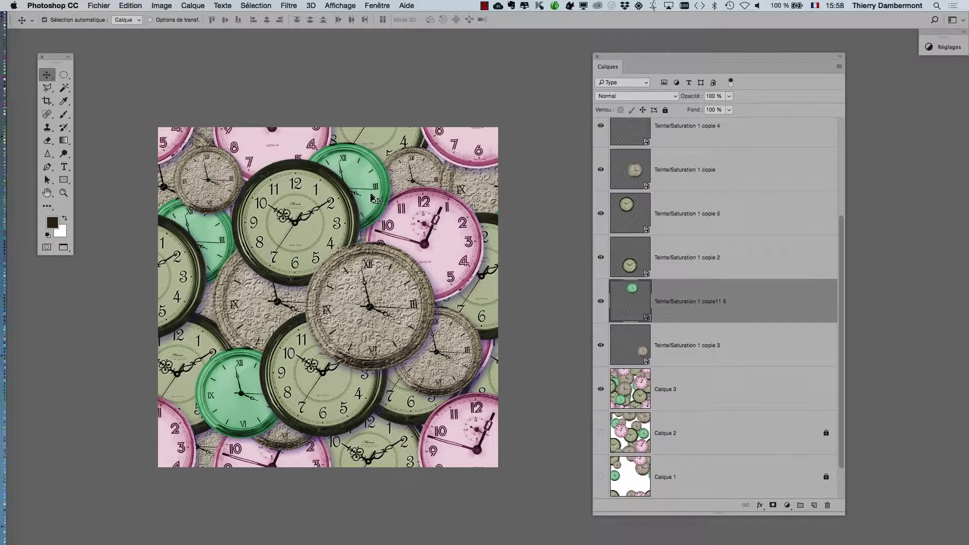
drag(371, 200, 363, 226)
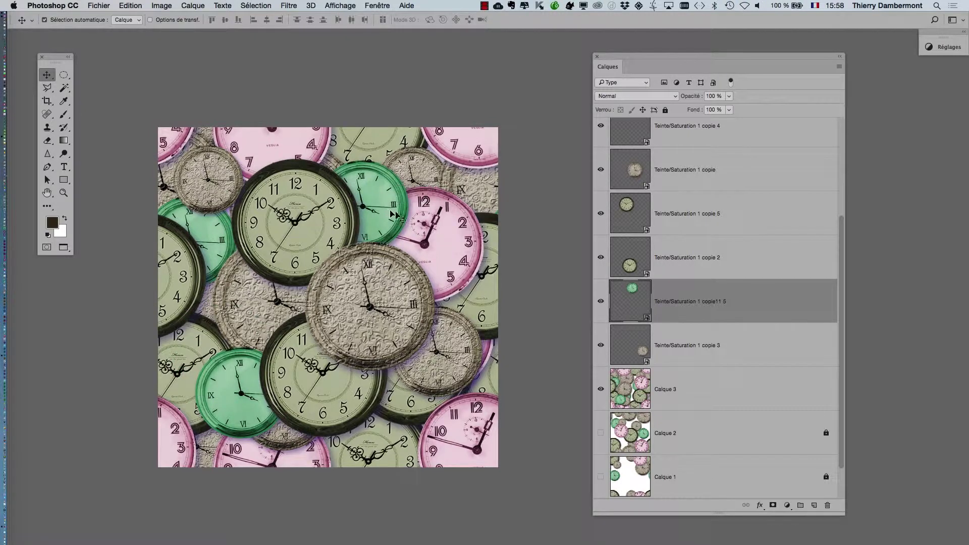
Check the gap beneath the central textured clock and show the layers Teinte/Saturation 1, copie11 5 copie and copie 6
click(603, 169)
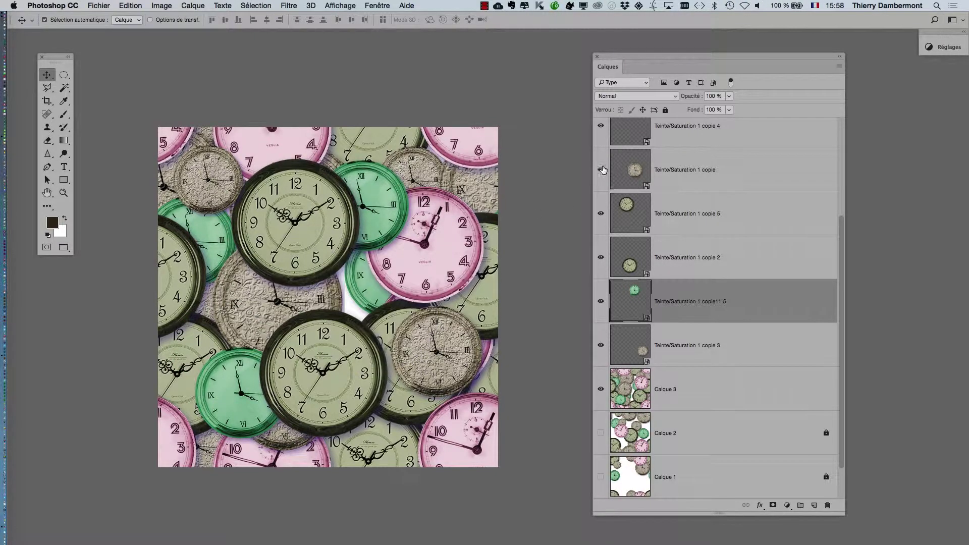
click(603, 126)
click(603, 126)
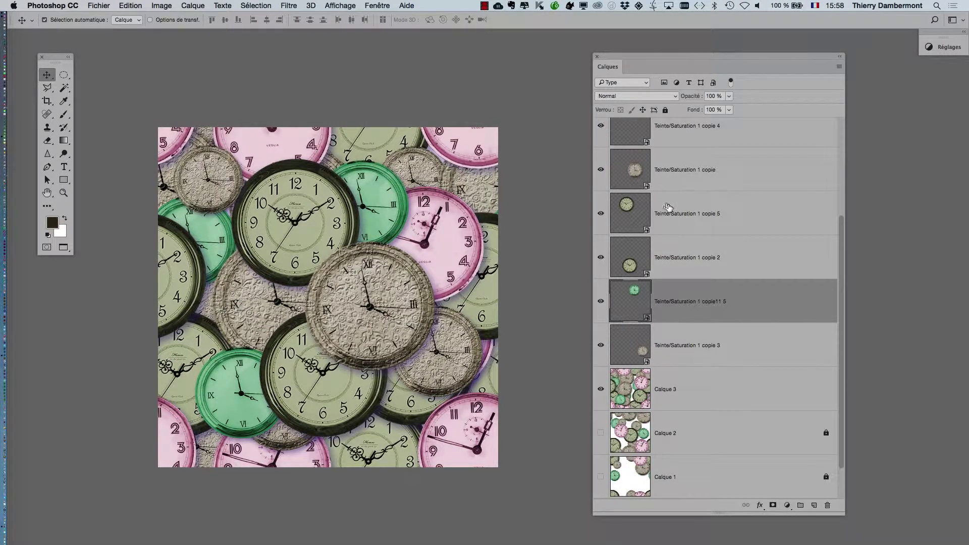
scroll(669, 209, up, 5)
scroll(611, 209, up, 1)
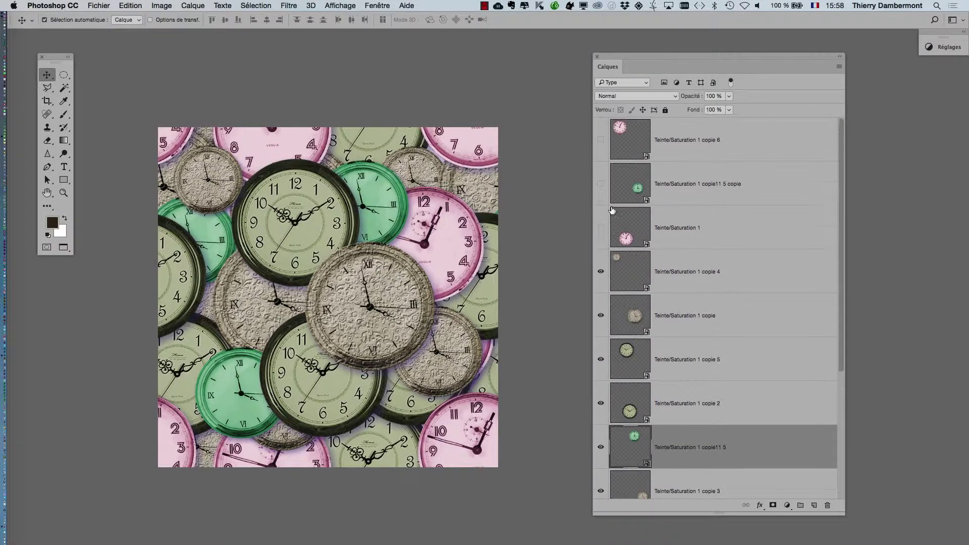
drag(602, 231, 605, 132)
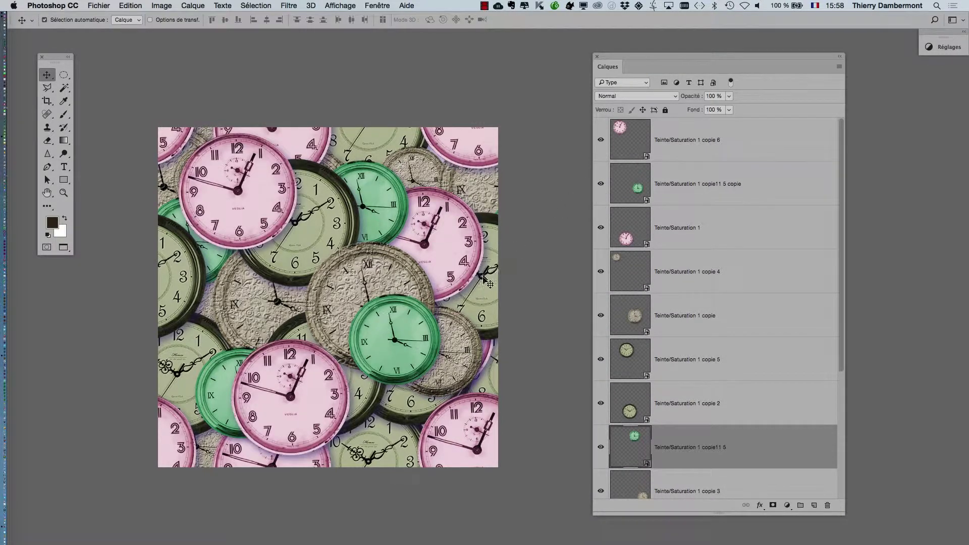
Scale the upper pink clock, Teinte/Saturation 1 copie 6, down around its centre to a little over half its size
click(634, 148)
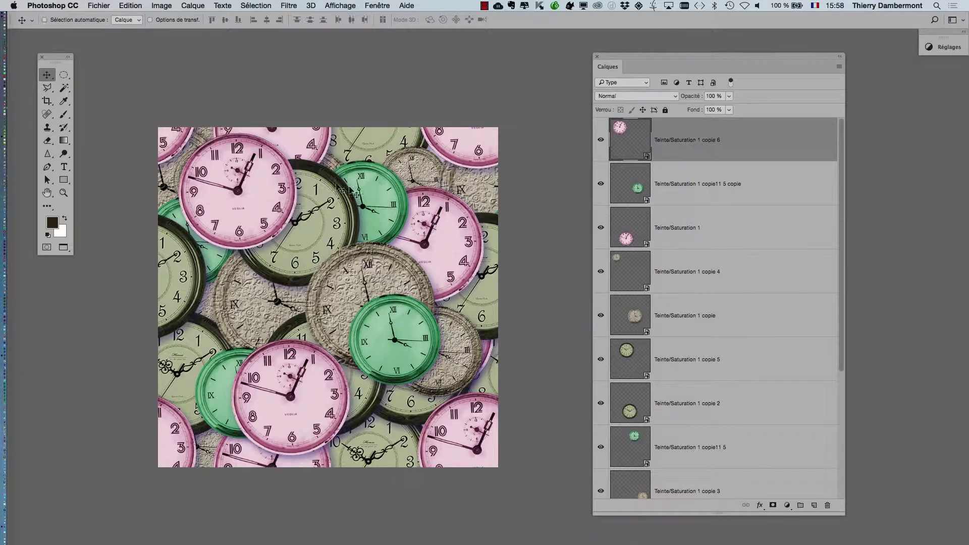
key(super+t)
drag(169, 125, 200, 155)
click(414, 20)
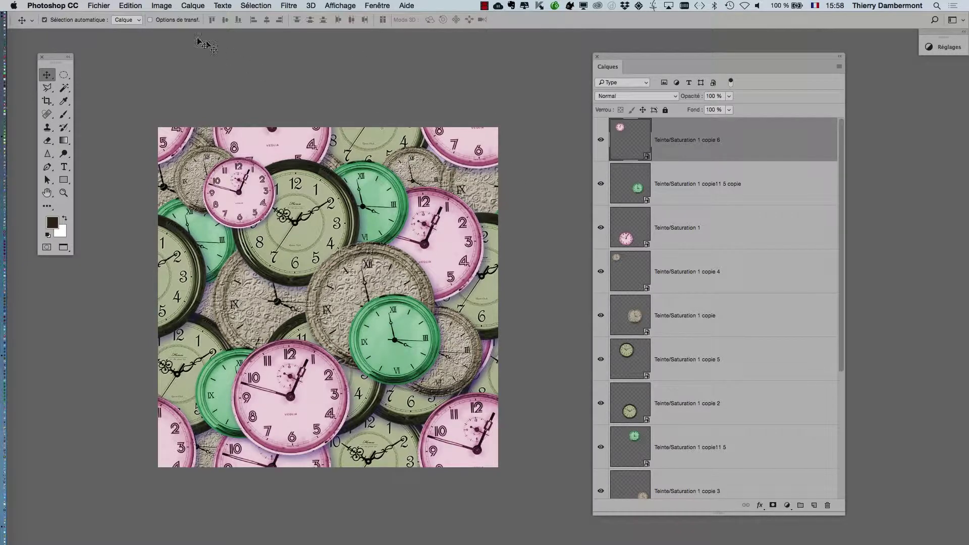
Save the document as a new version named motif-horloges-05.psd in Photoshop format with layers
click(99, 6)
click(124, 110)
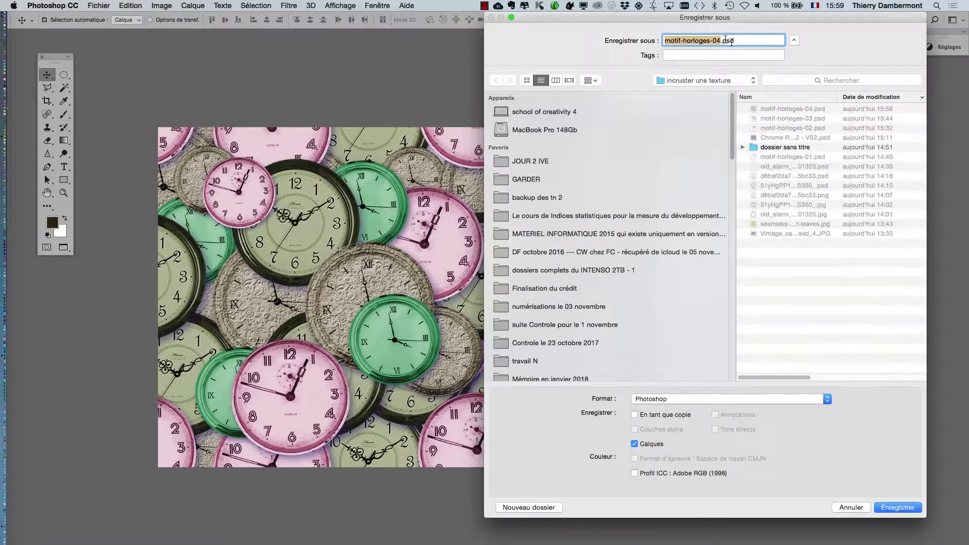
click(722, 40)
key(BackSpace)
text(5)
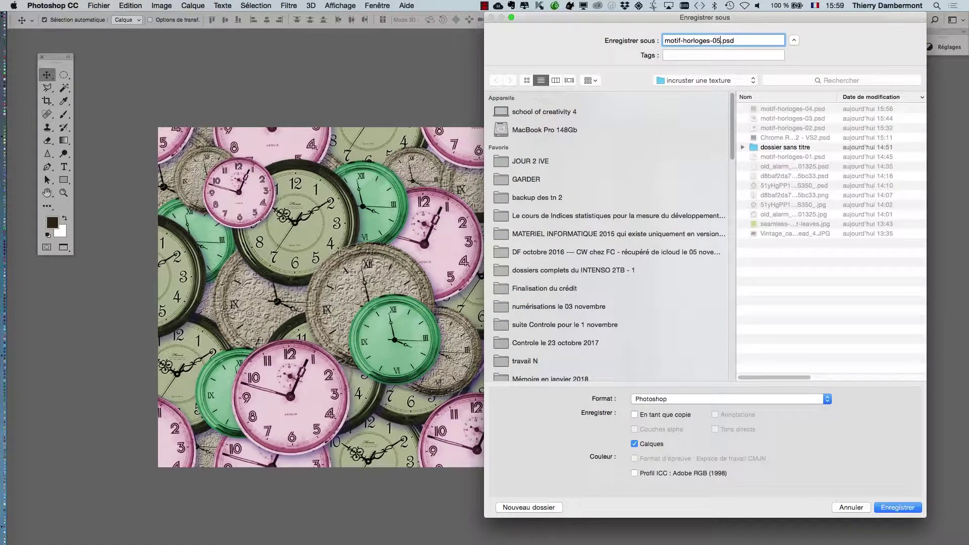